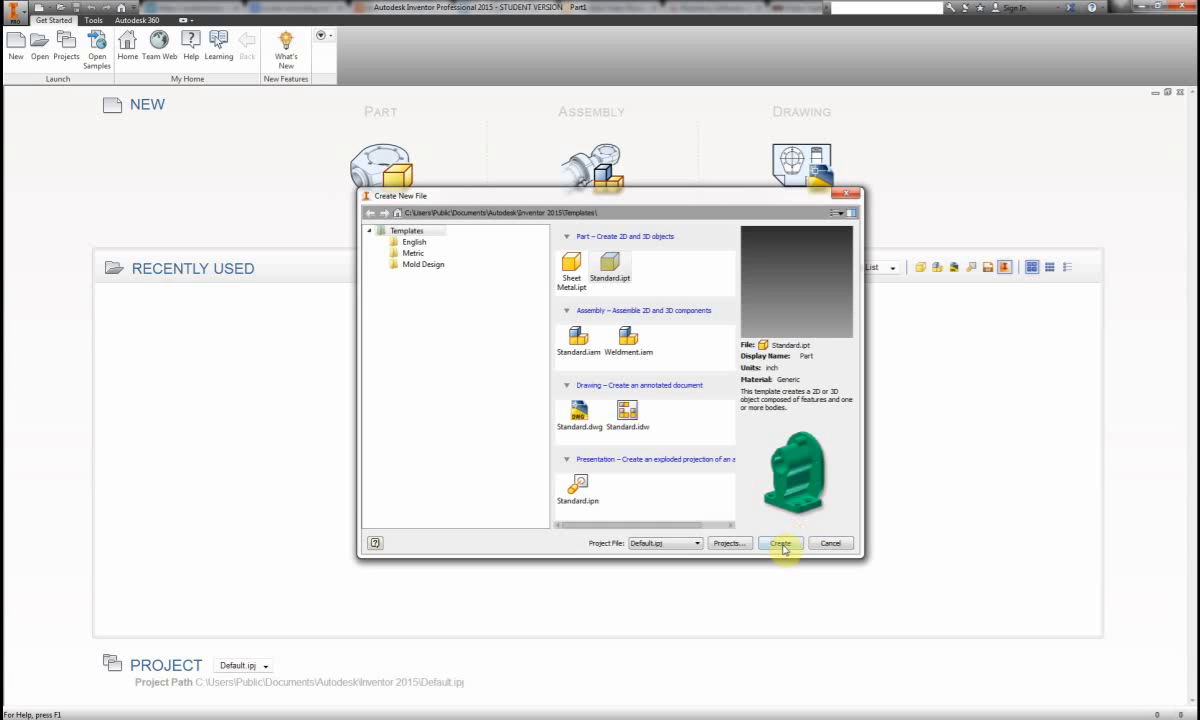
Create a part from the Standard.ipt template and start a 2D sketch on the XY Plane.
click(780, 543)
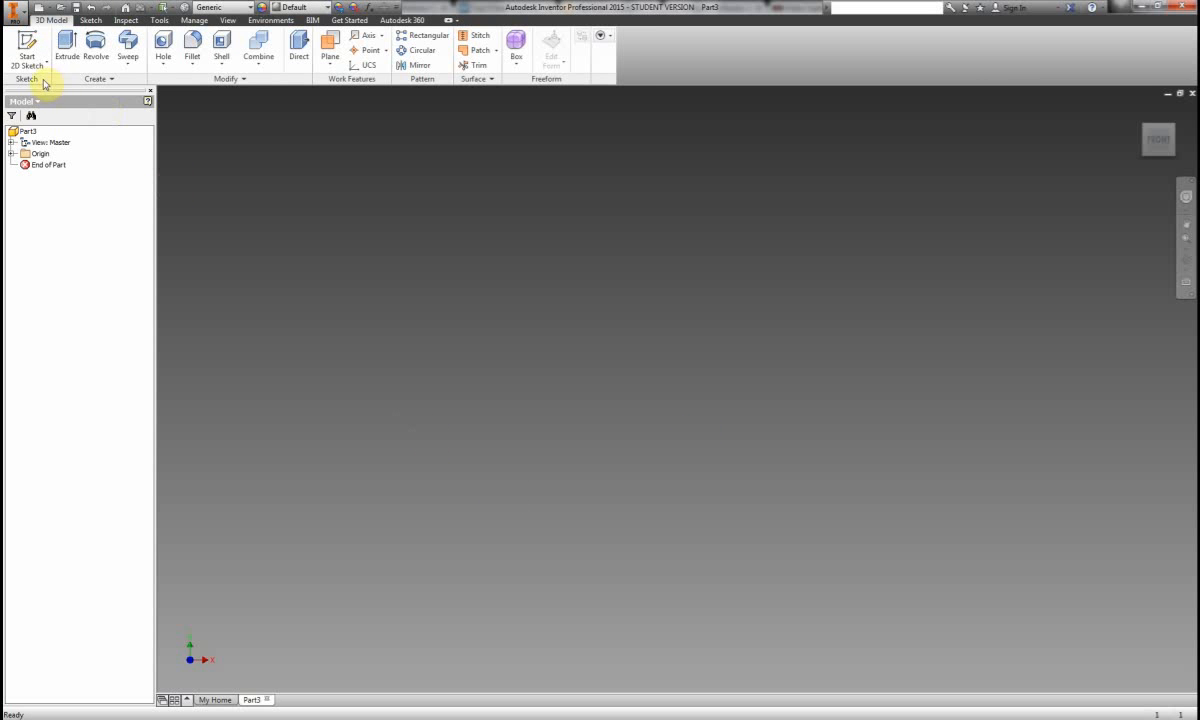
click(30, 43)
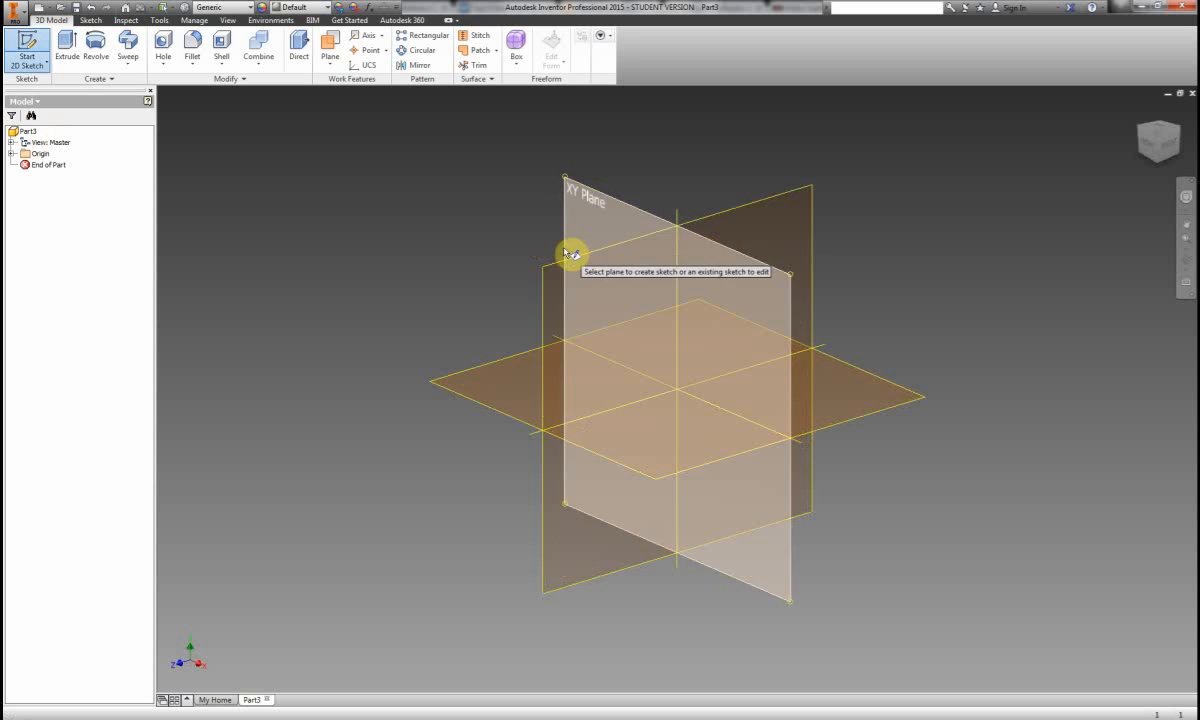
click(590, 193)
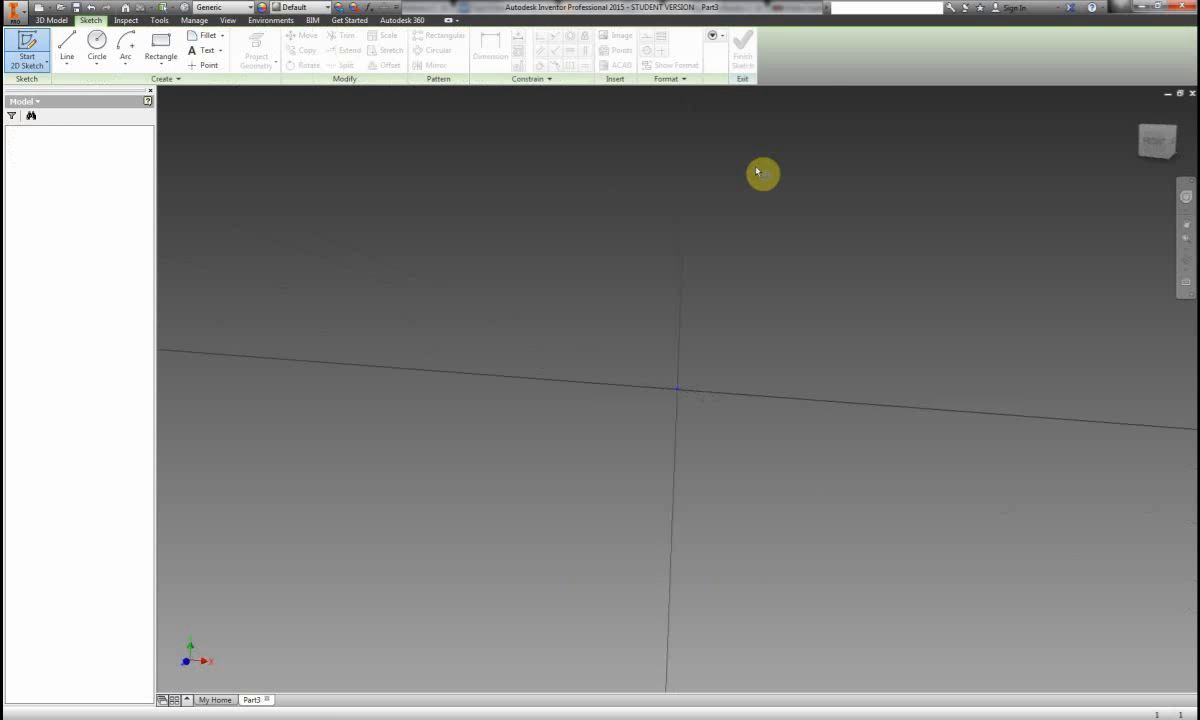
Consult the Axle Peg reference drawing and sketch a vertical line about 0.57 in long upward from the origin.
key(alt+Tab)
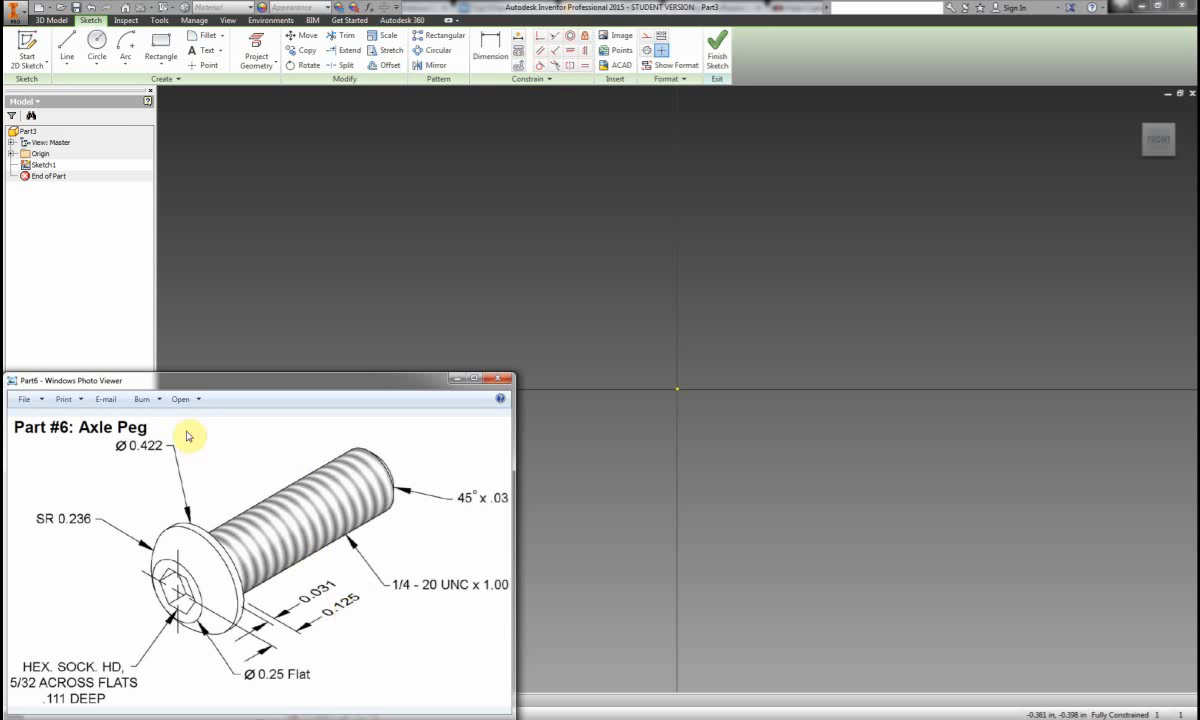
click(67, 64)
click(72, 88)
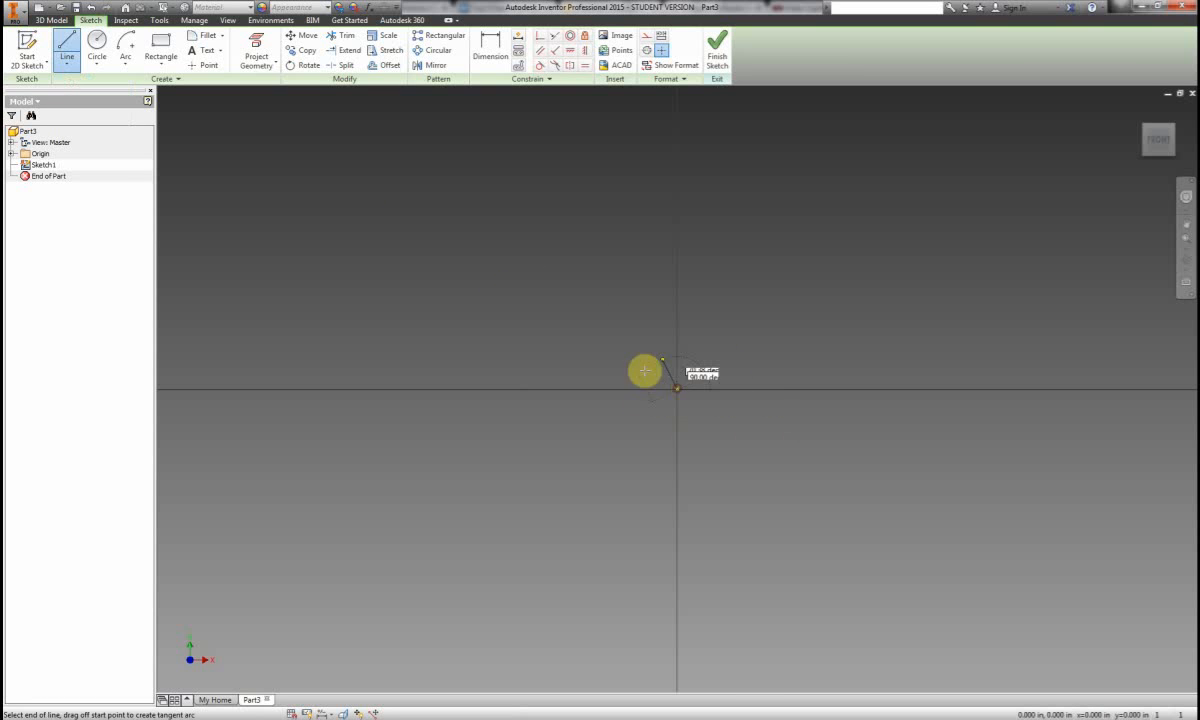
click(677, 388)
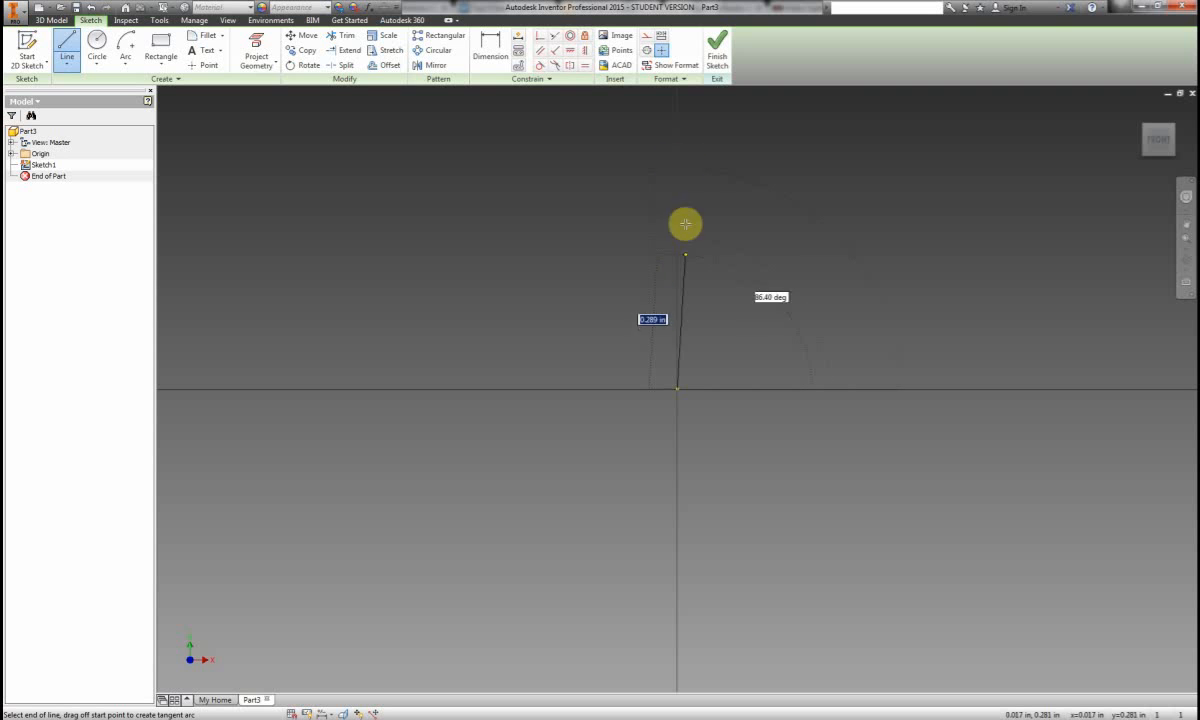
click(677, 134)
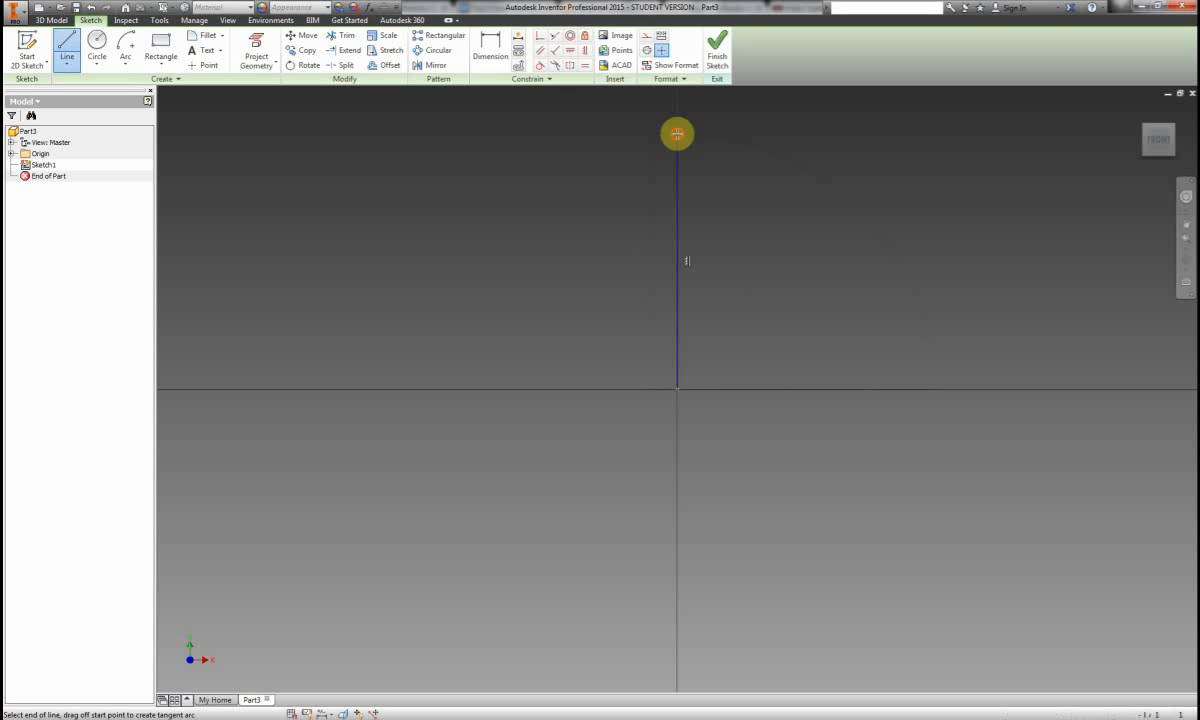
right_click(809, 142)
click(848, 141)
Dimension the vertical line's length to 1.125 in and fit the whole line in view.
click(486, 45)
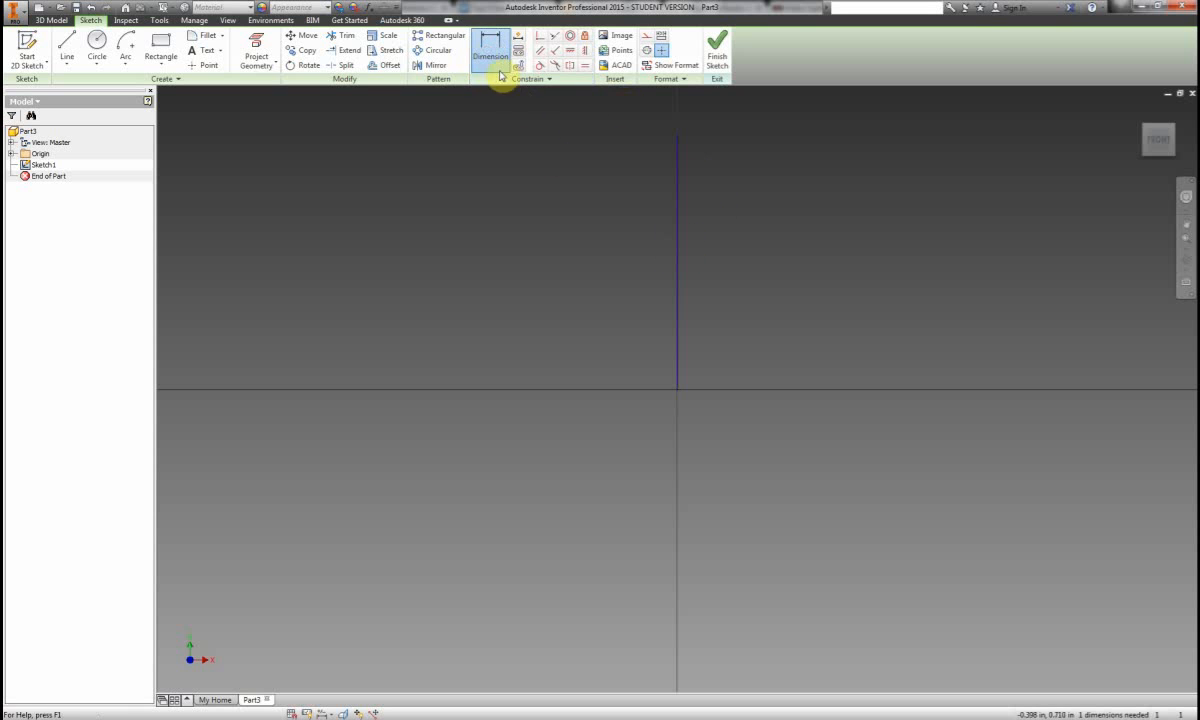
click(676, 262)
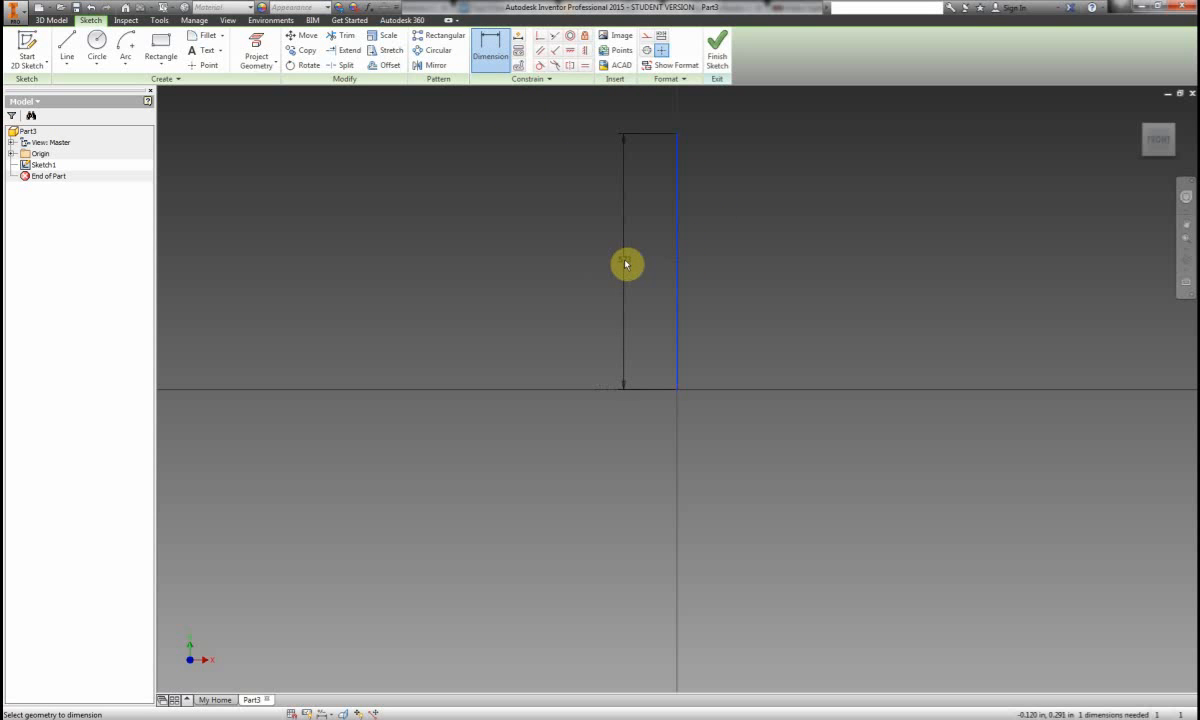
click(624, 263)
text(1.125)
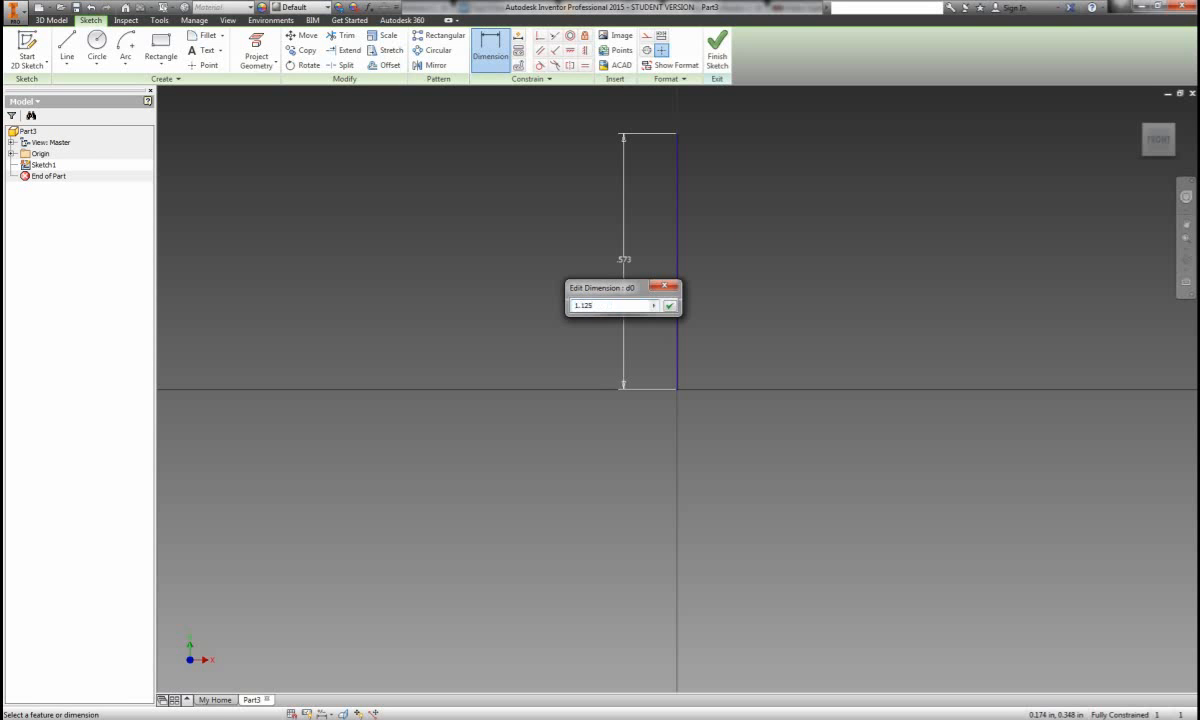
key(Return)
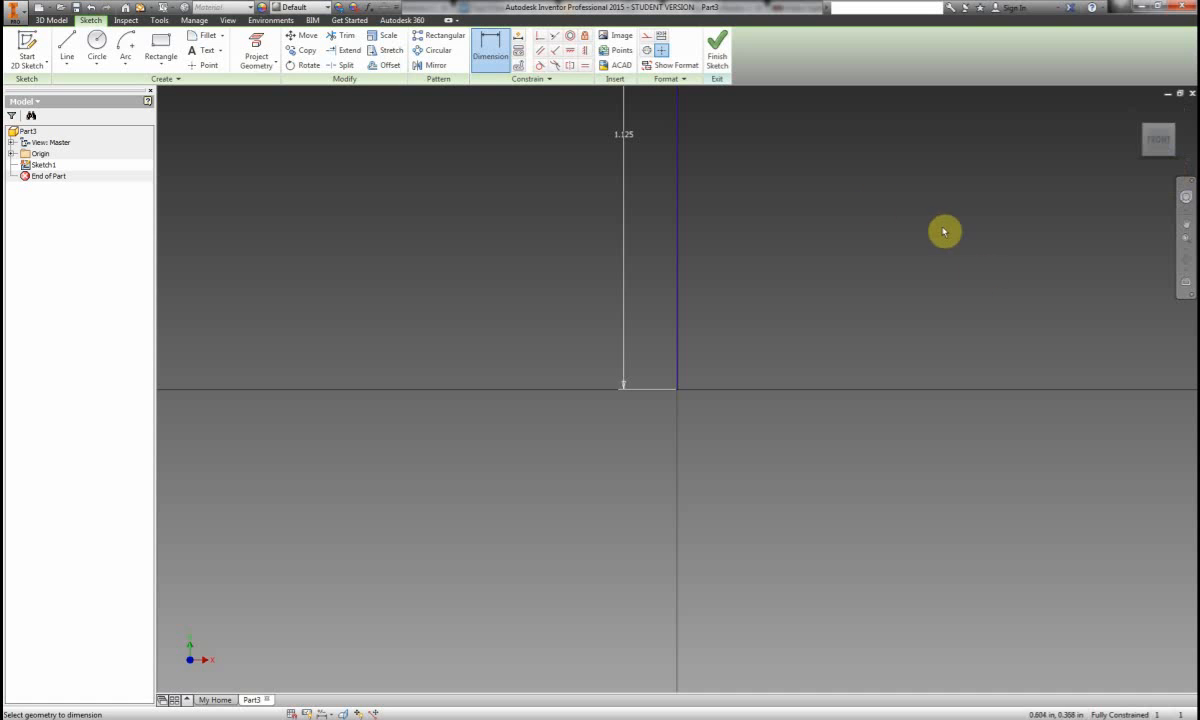
key(Home)
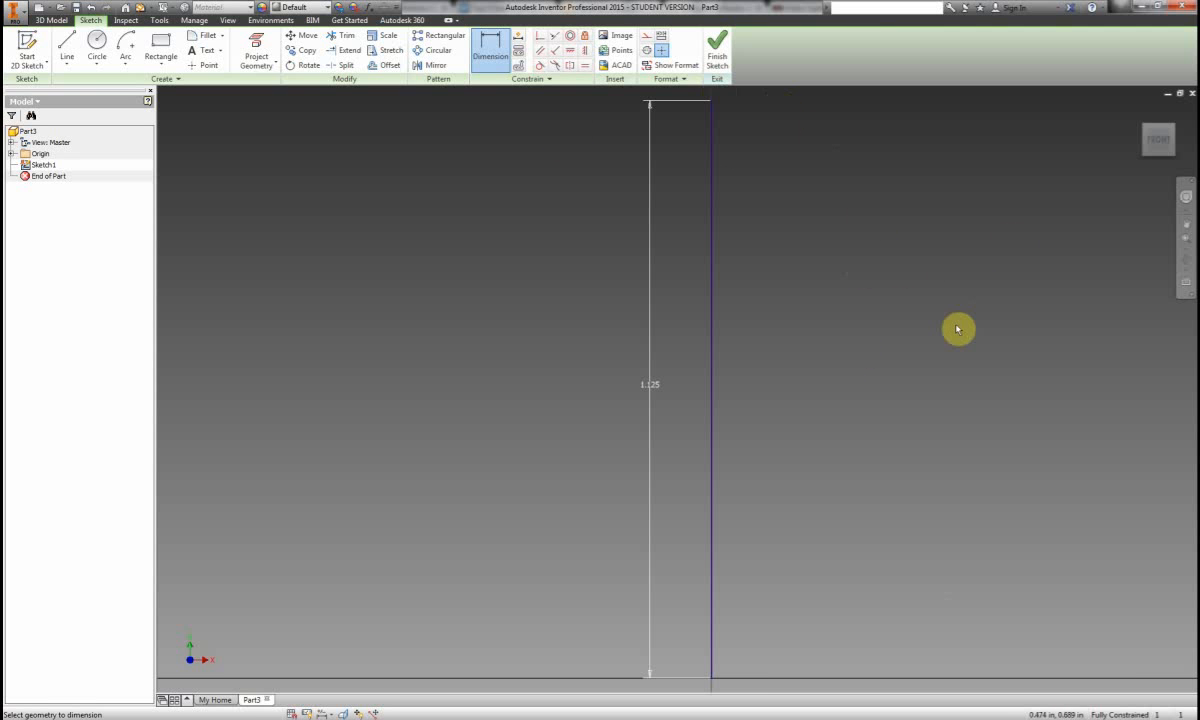
From the origin, draw a horizontal line of .25/2 in and continue it with a 1 in vertical line upward for the shank.
click(211, 719)
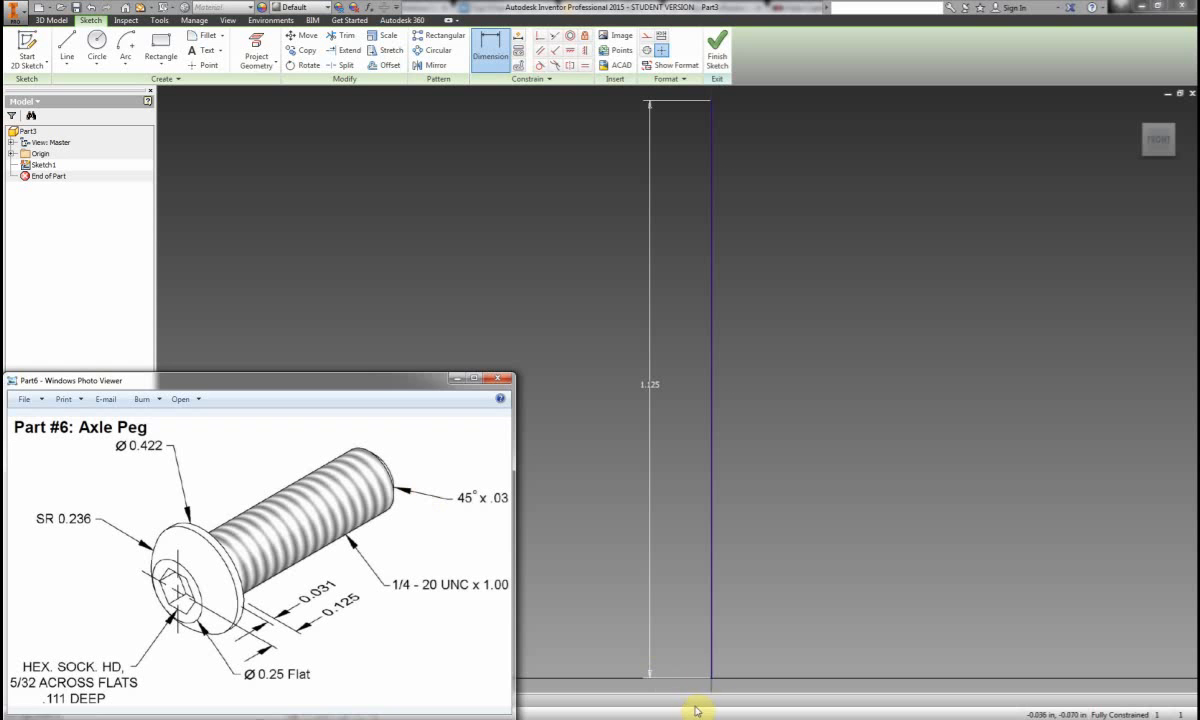
click(67, 45)
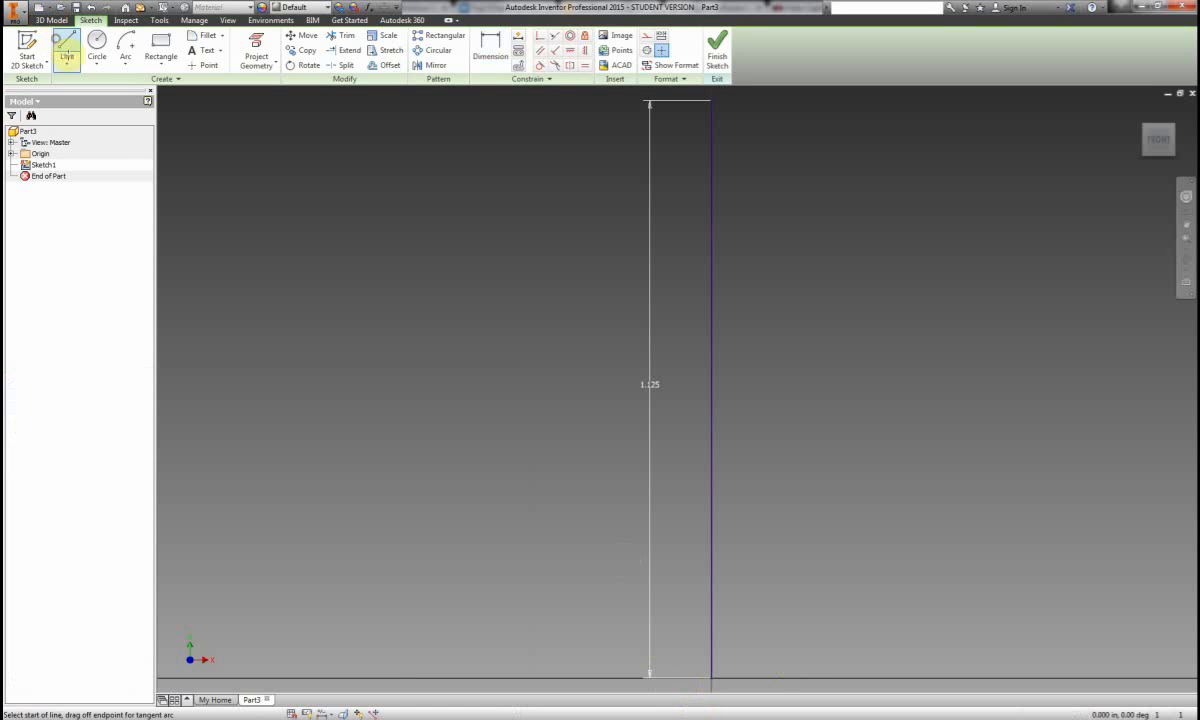
click(710, 679)
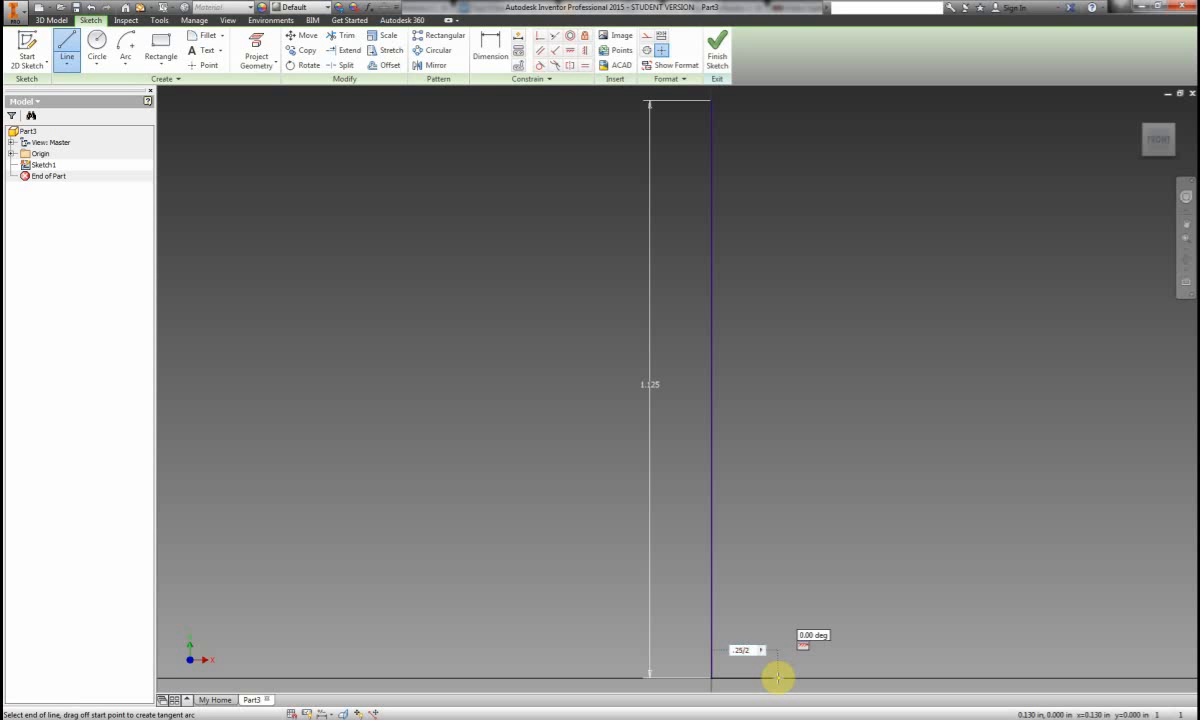
key(Return)
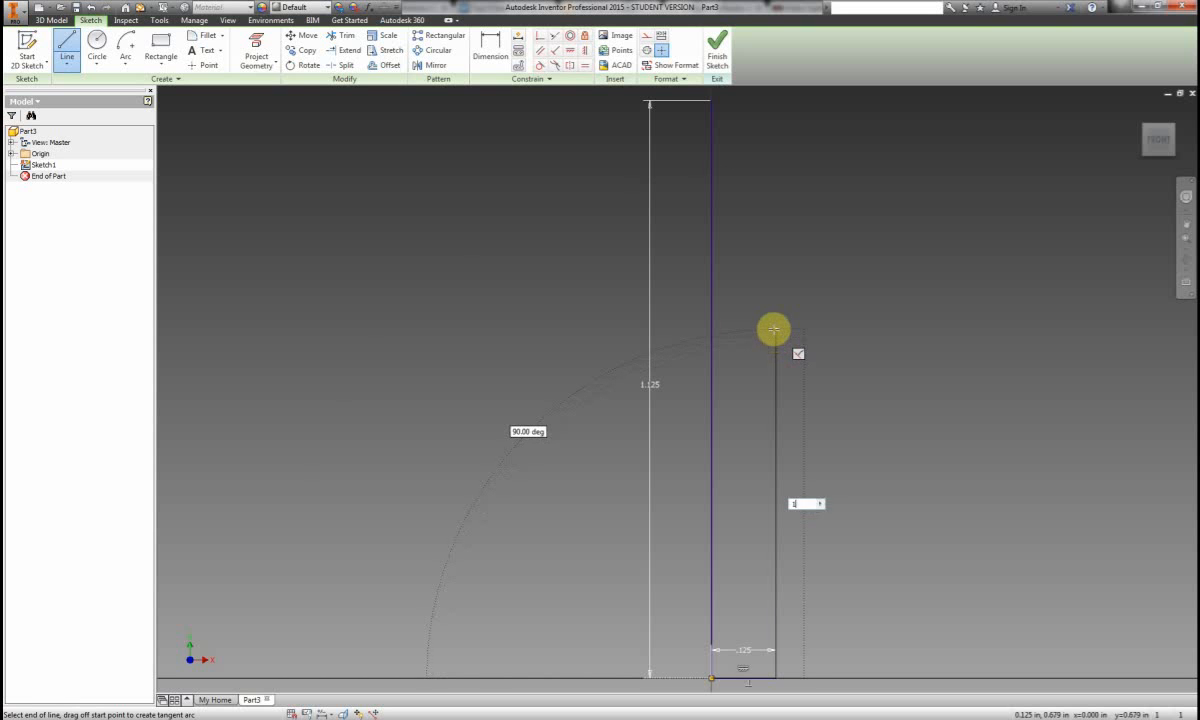
text(1)
key(Return)
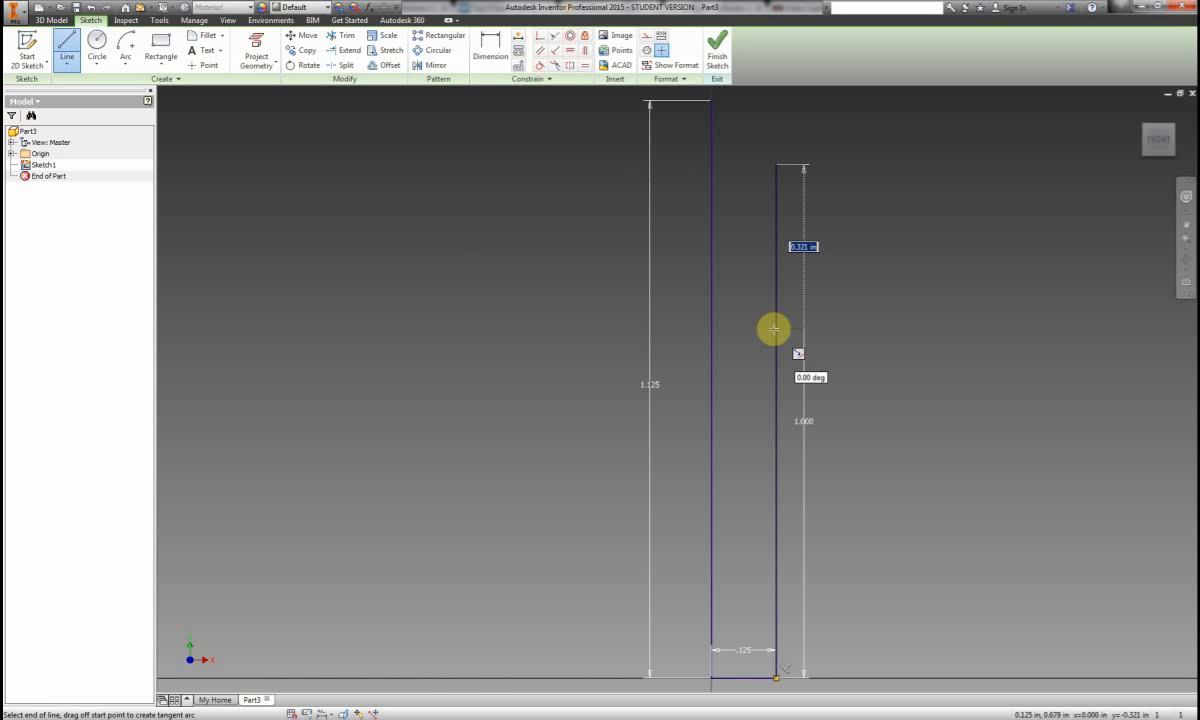
Continue from the shank line's upper end with a horizontal outward line ending about 0.25 in from the centre line.
click(839, 164)
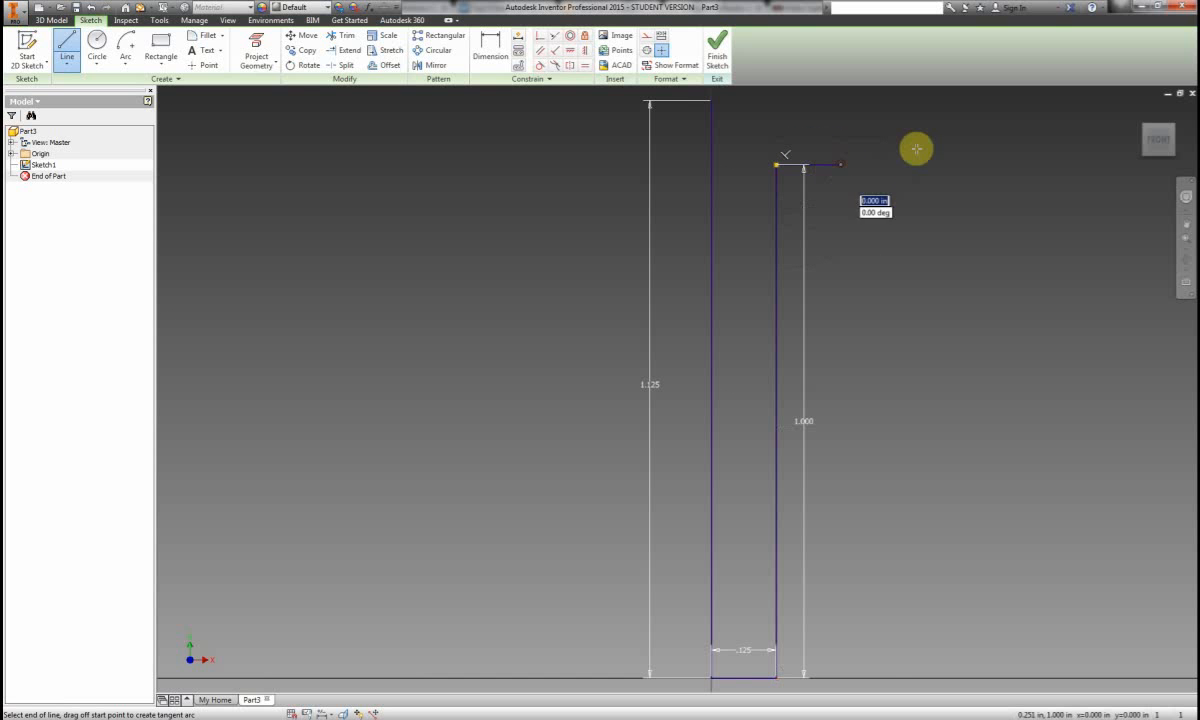
right_click(916, 150)
click(983, 142)
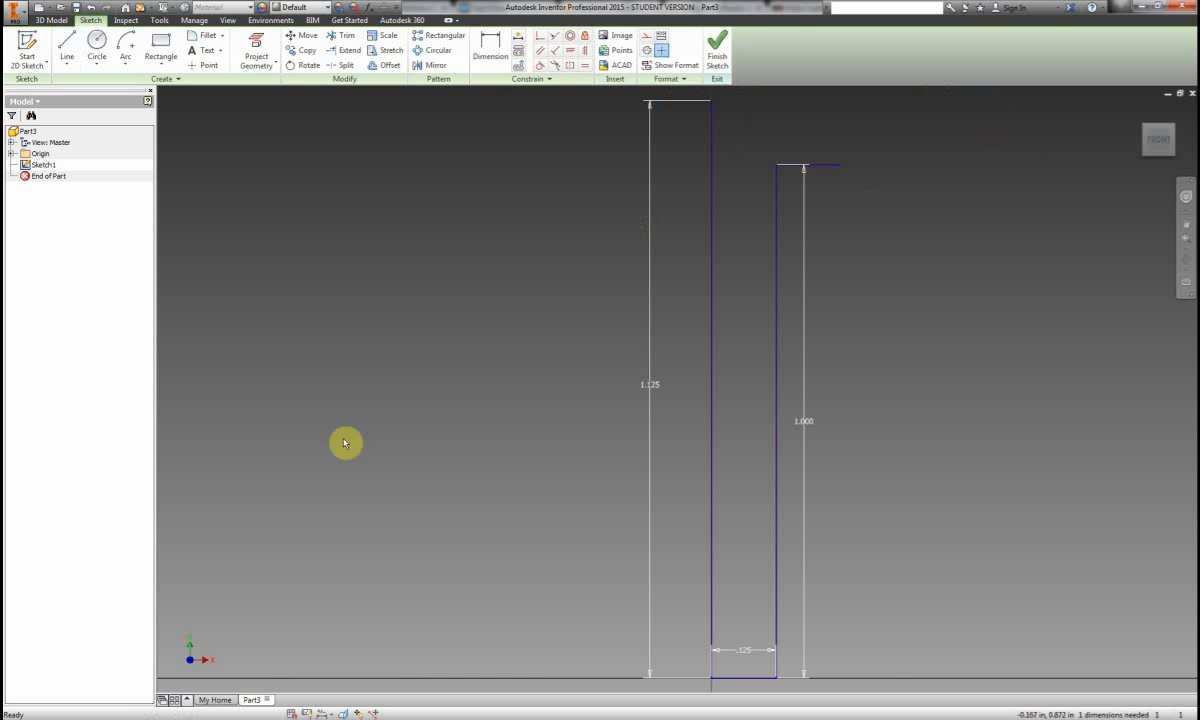
Check the head diameter on the reference drawing and dimension the outer end of the head's underside .211 in from the centre line.
click(235, 717)
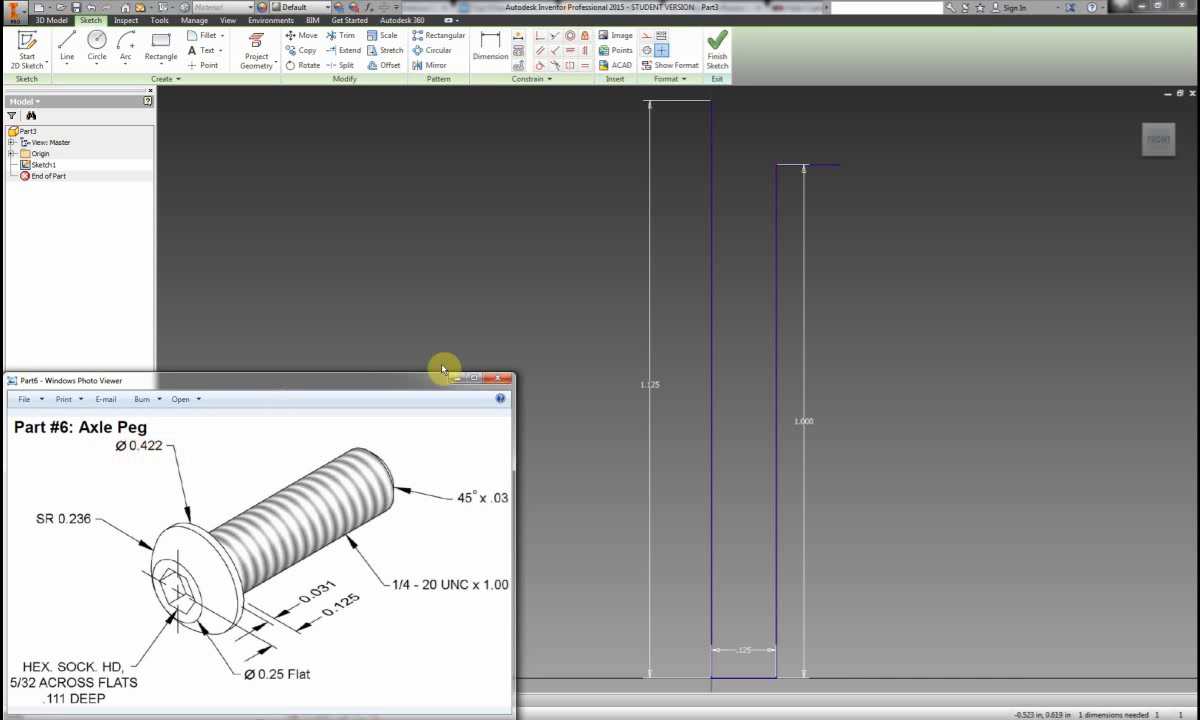
click(490, 45)
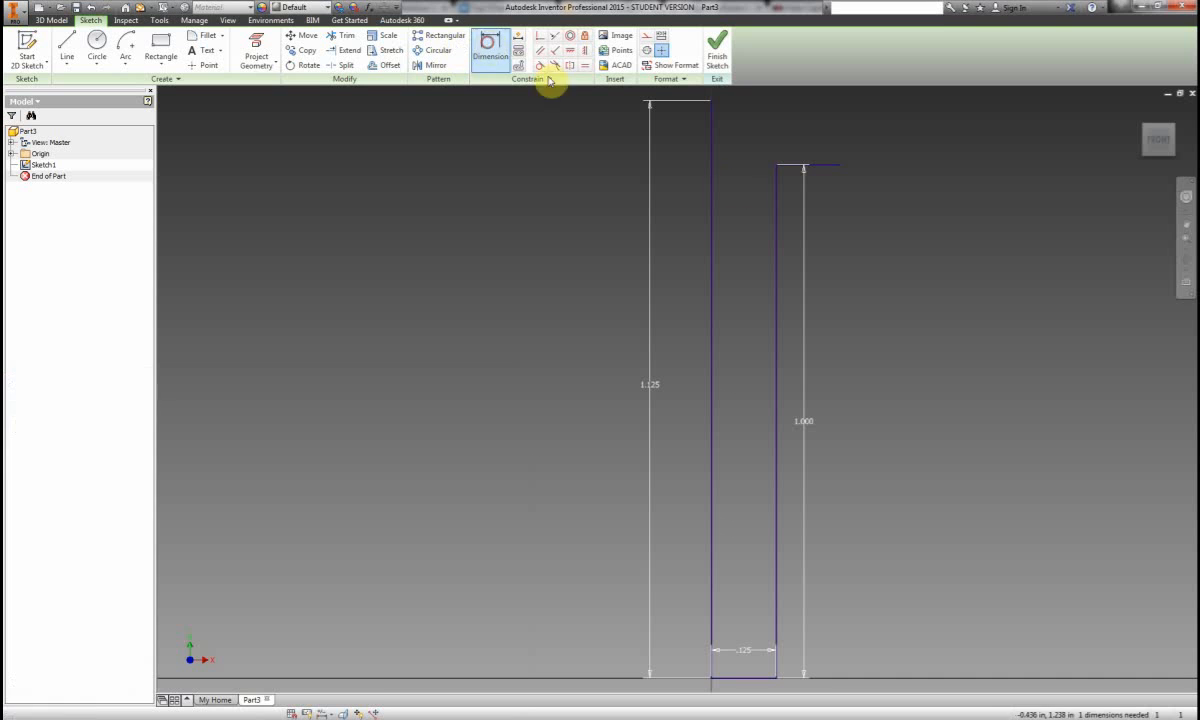
click(842, 170)
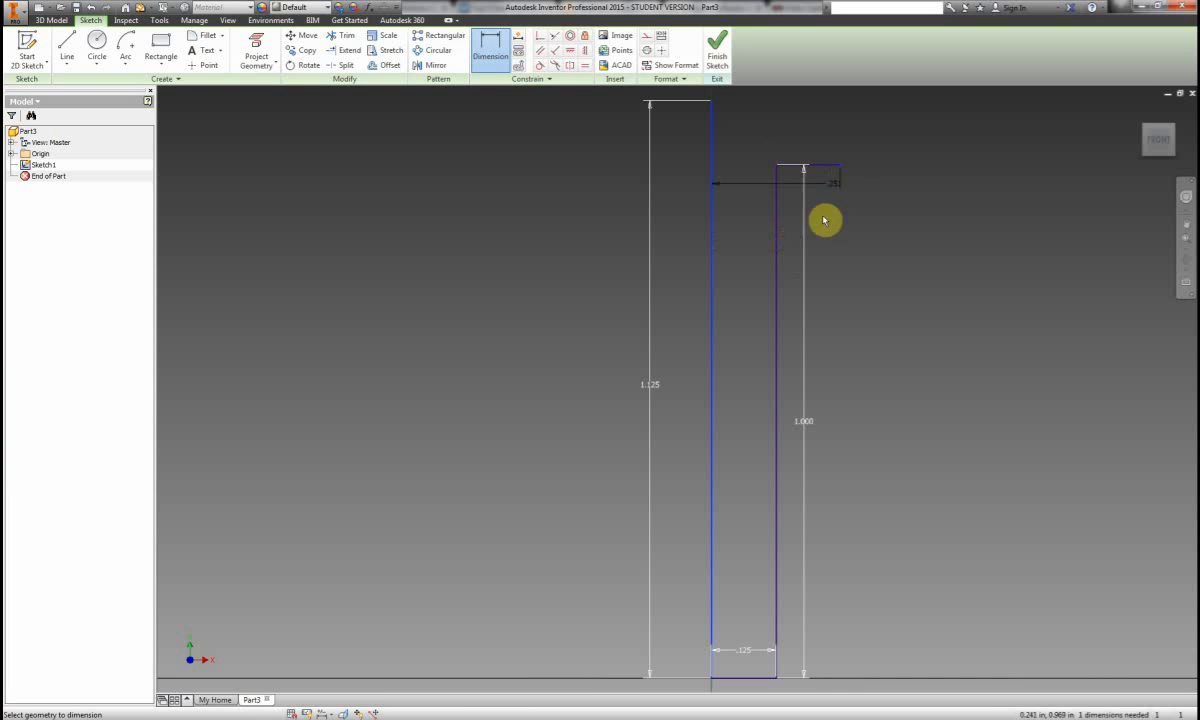
click(819, 255)
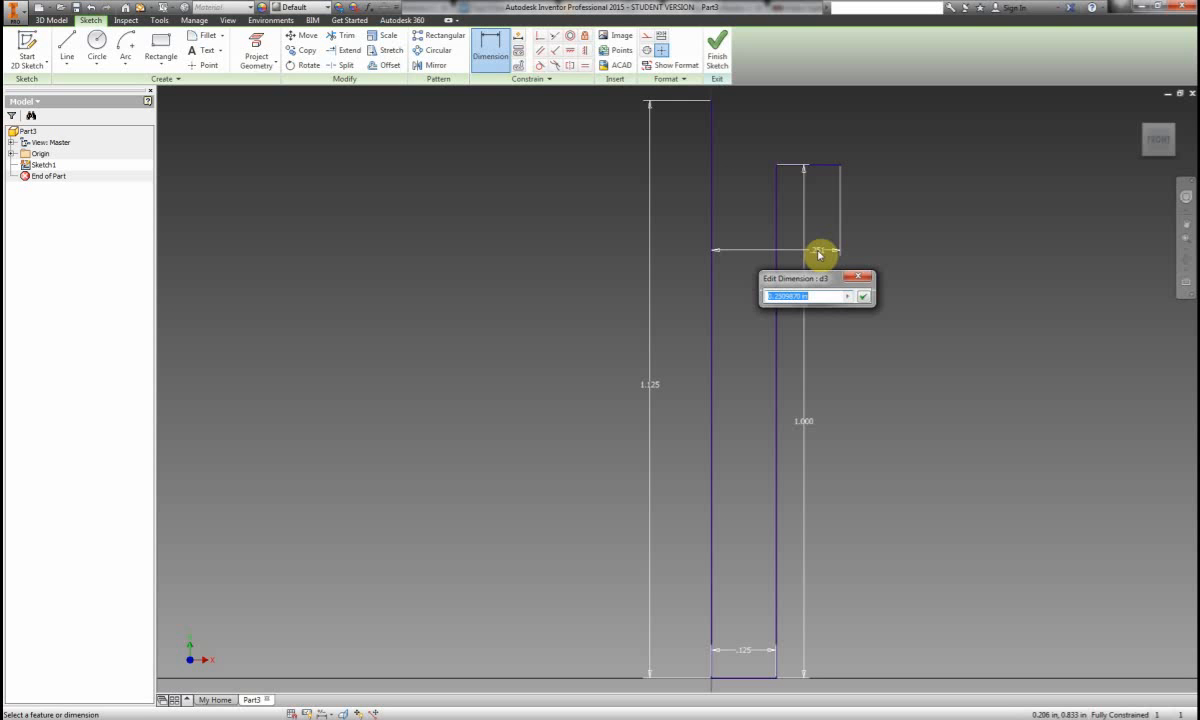
text(.211)
key(Return)
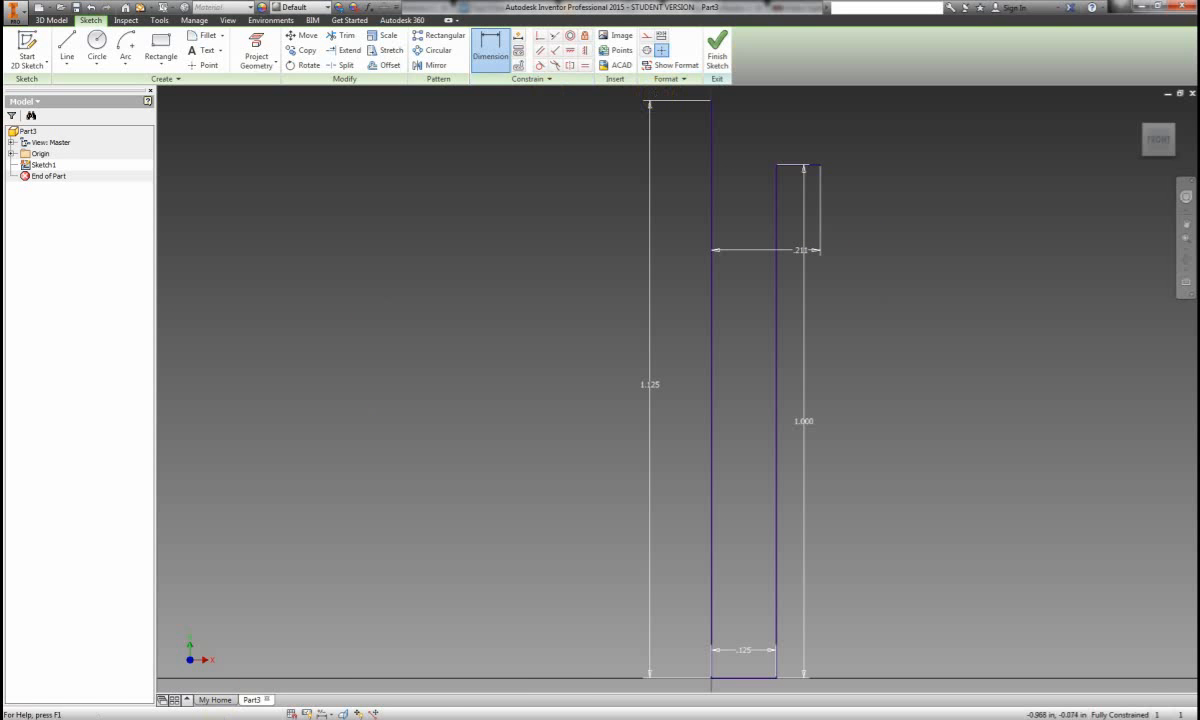
Check the flat's diameter on the reference drawing and draw a 0.125 in horizontal line outward from the centre line's upper end.
click(208, 718)
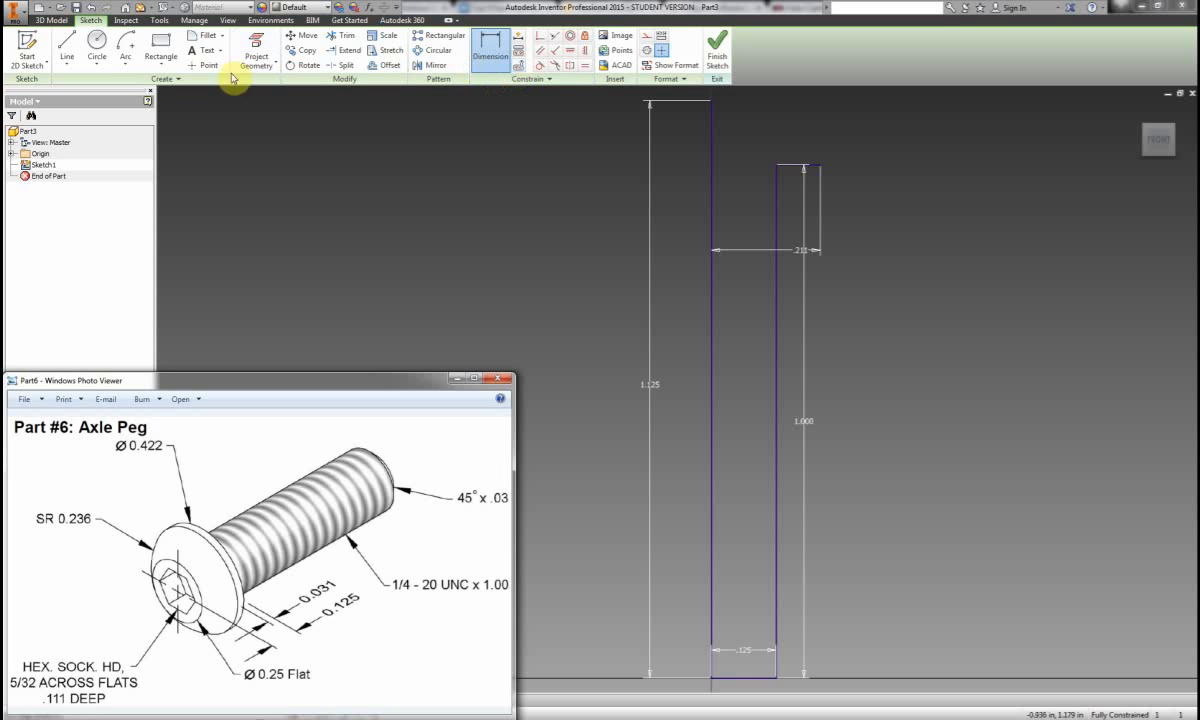
click(67, 45)
click(712, 100)
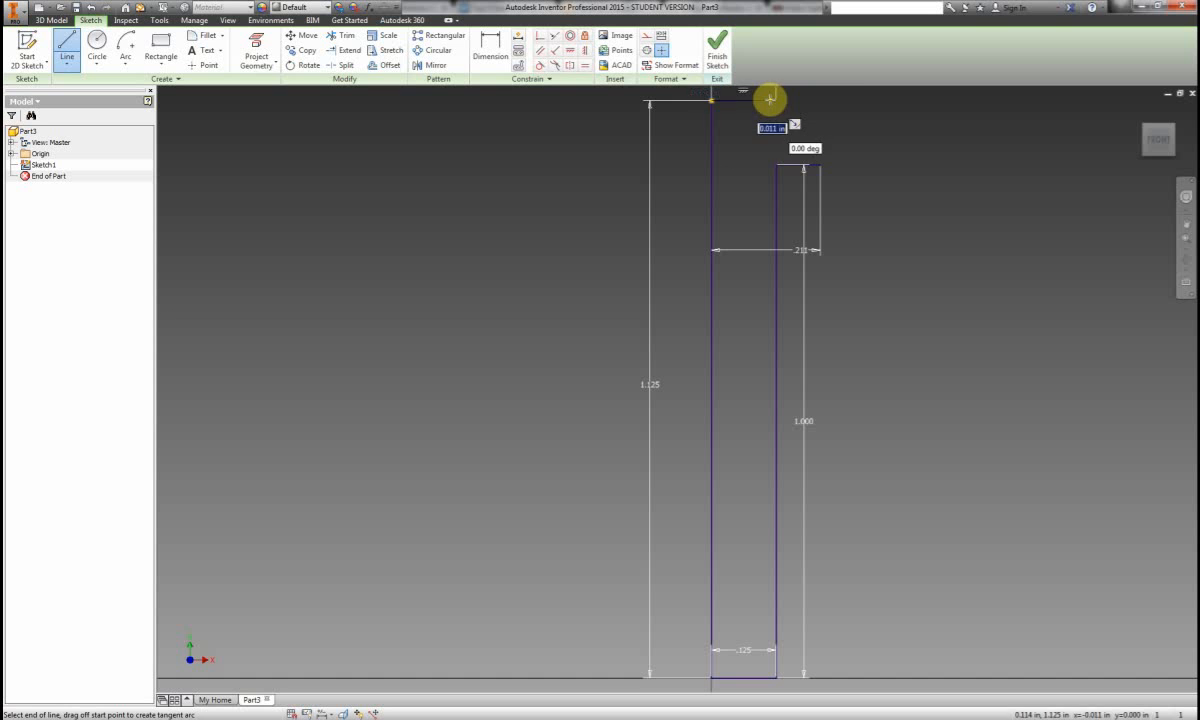
right_click(916, 142)
click(862, 145)
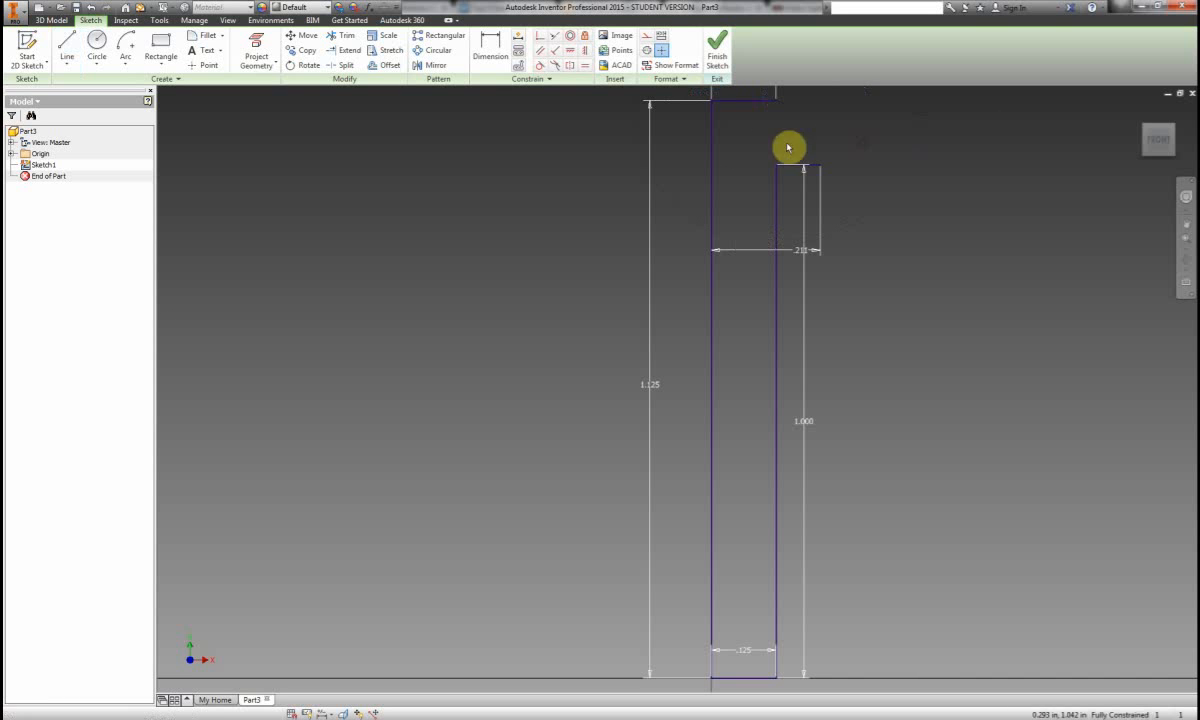
Draw a short vertical line, about 0.007 in long, upward from the outer end of the head's underside.
click(66, 45)
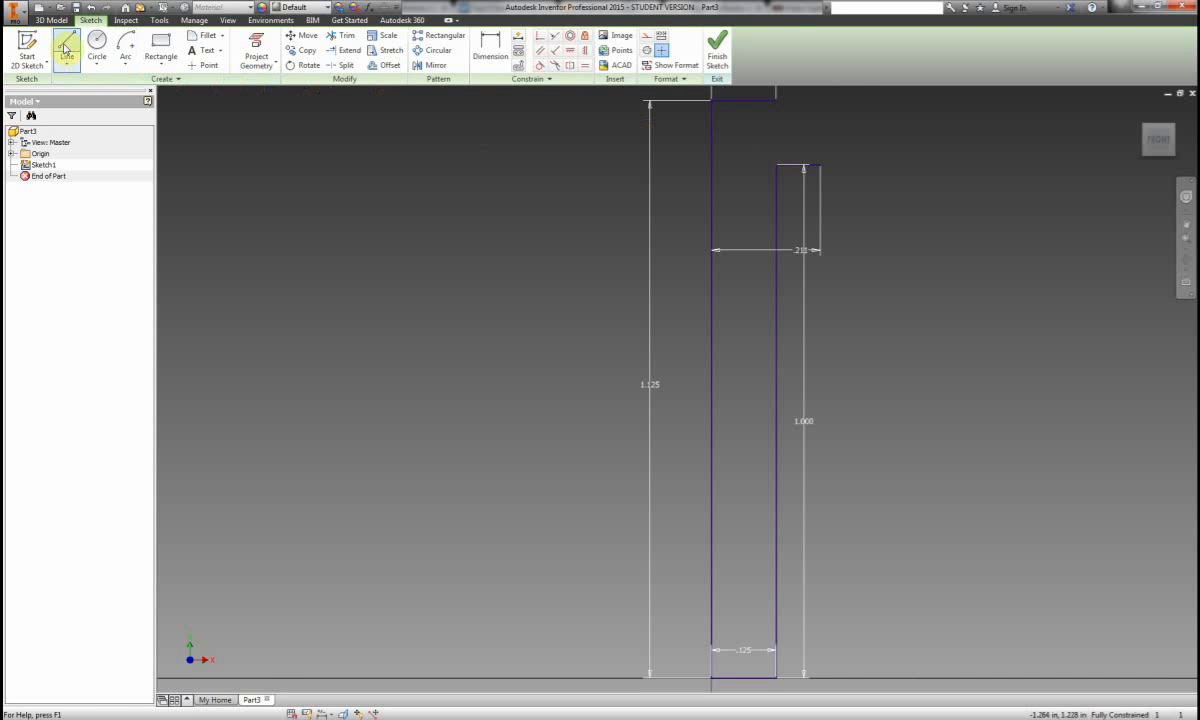
click(165, 719)
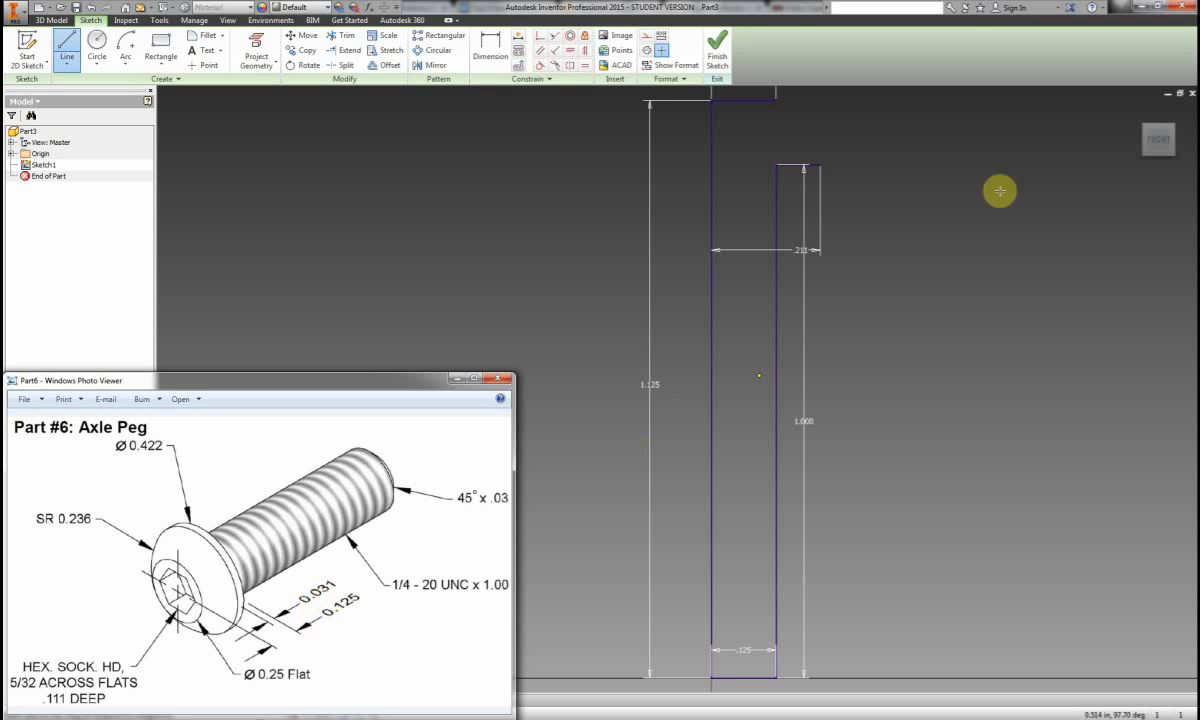
click(820, 164)
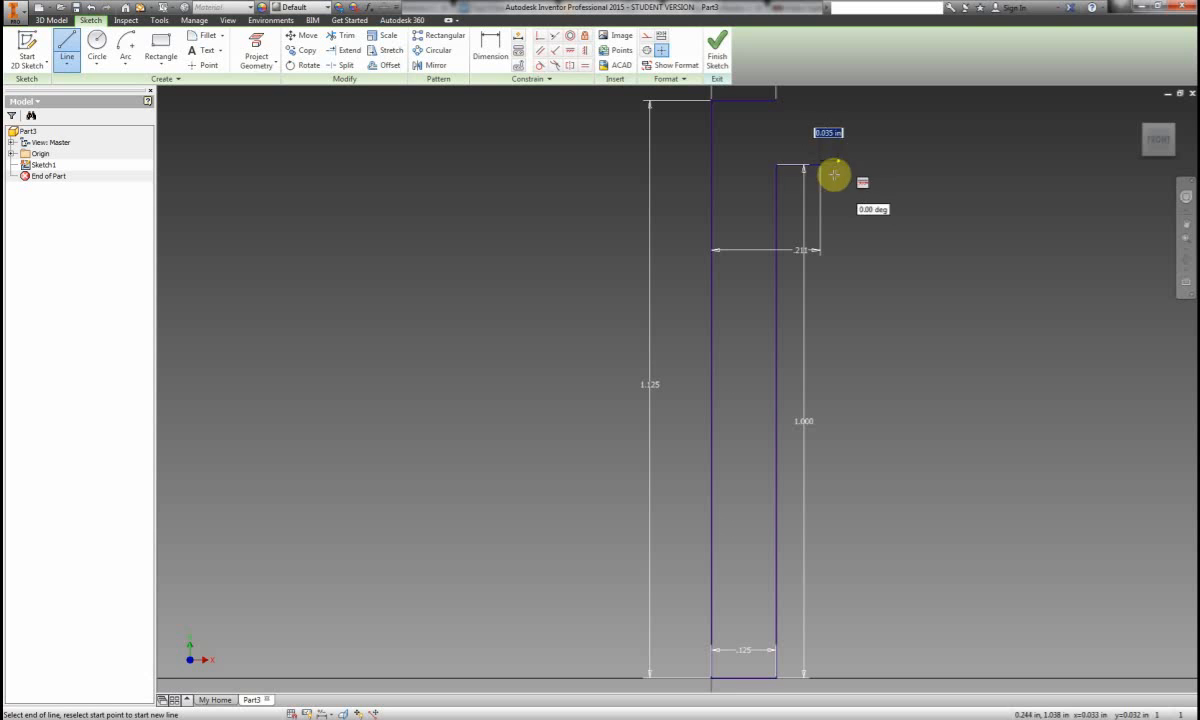
scroll(822, 168, up, 3)
scroll(805, 160, up, 5)
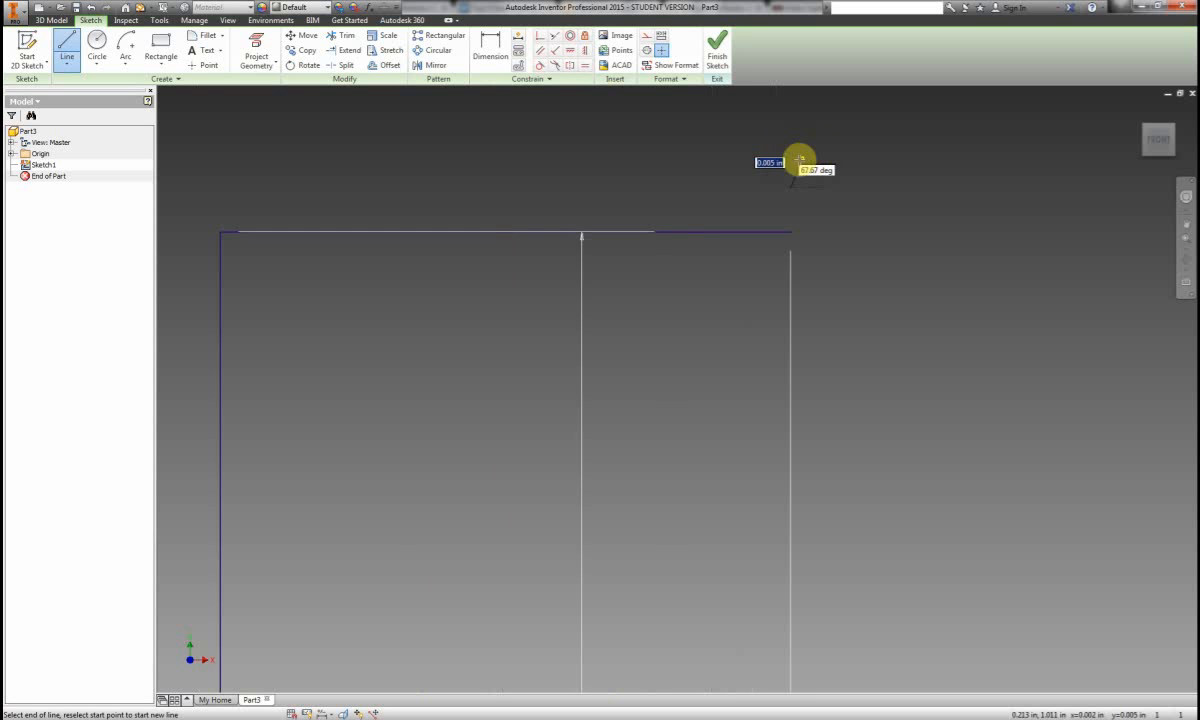
click(782, 293)
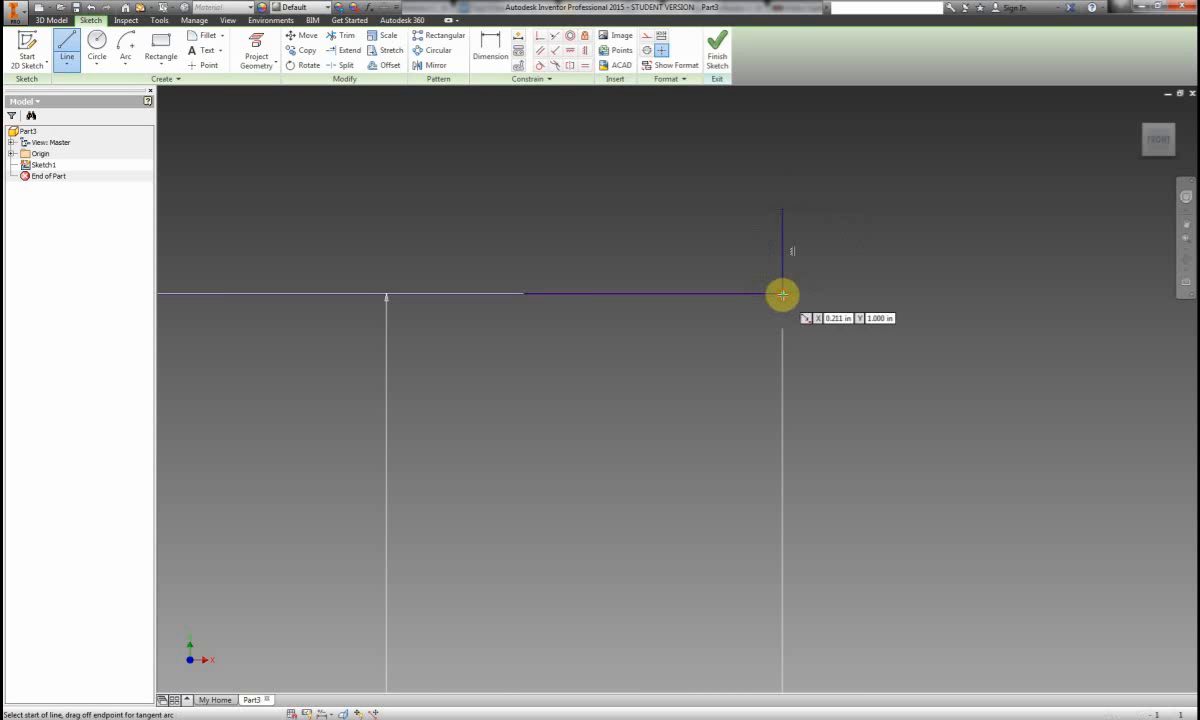
right_click(866, 217)
click(903, 220)
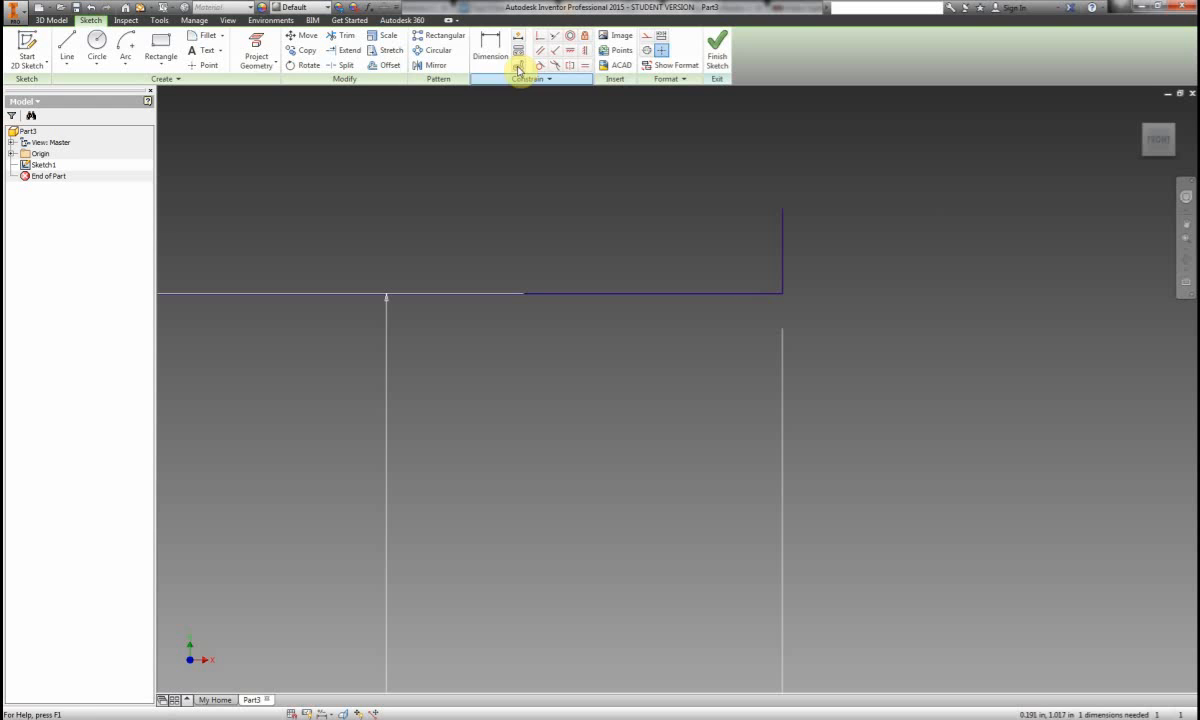
Dimension the short vertical edge of the head to .031 in.
click(784, 263)
click(852, 262)
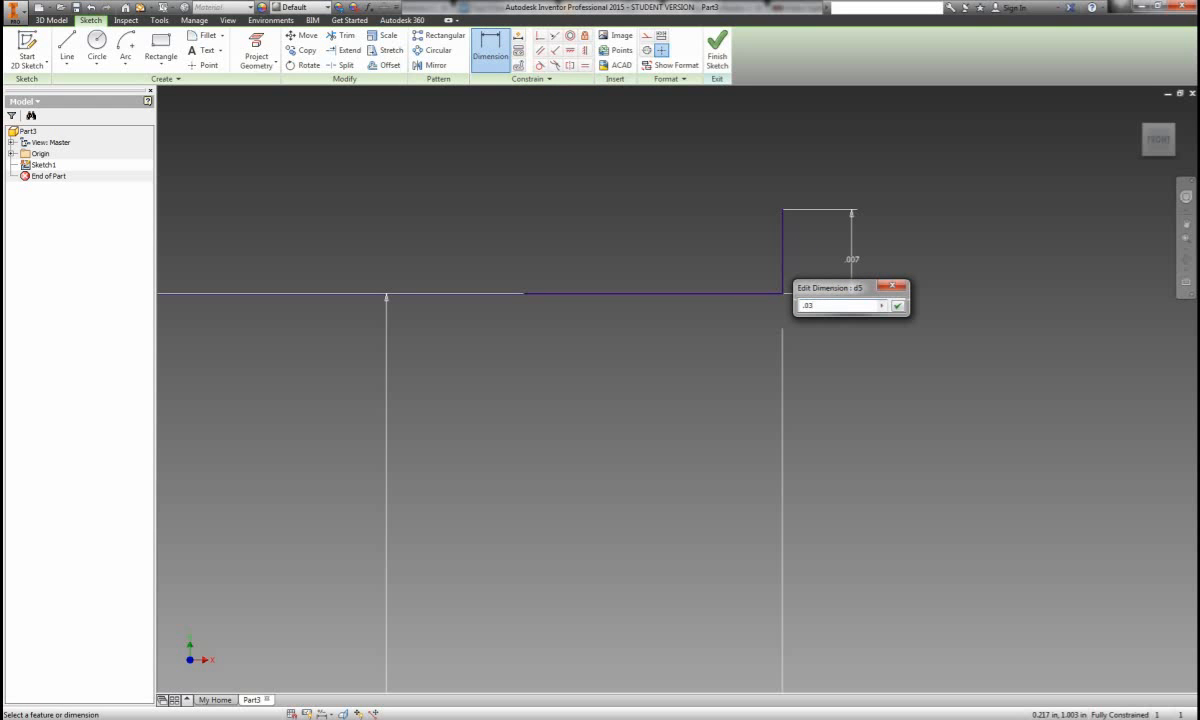
key(Return)
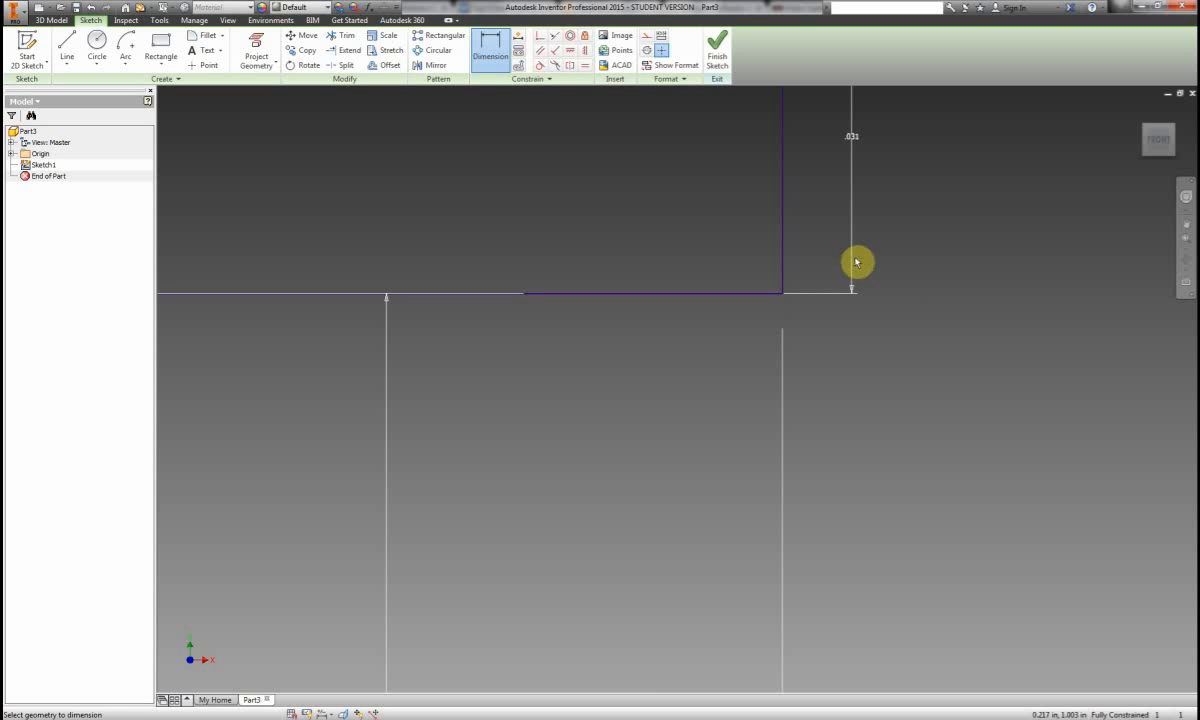
Draw a three-point arc, radius about 0.104 in, from the flat's outer end to the upper end of the head's short vertical edge.
key(Home)
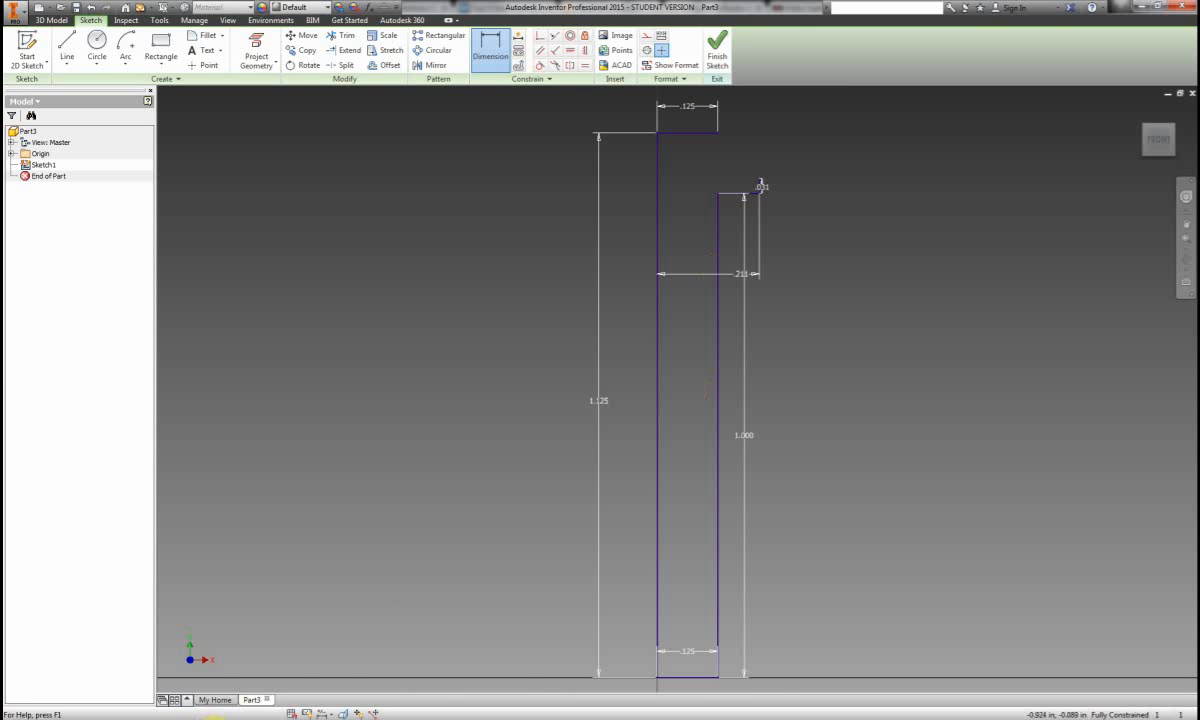
click(212, 717)
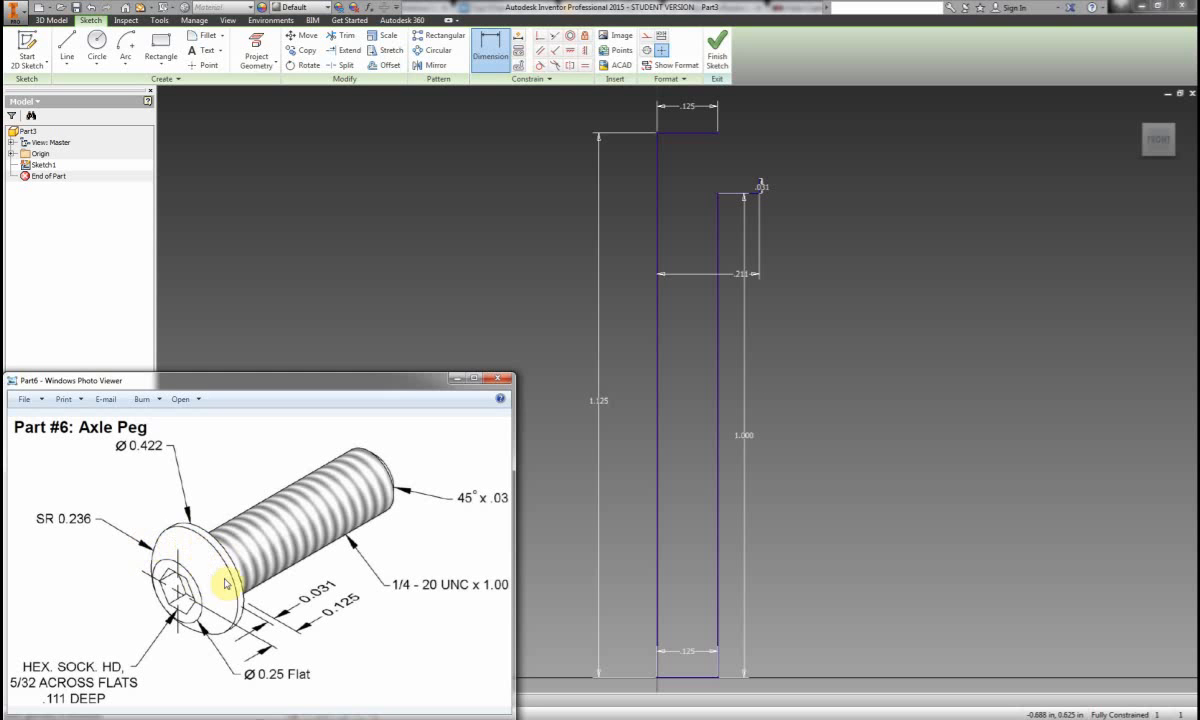
click(125, 66)
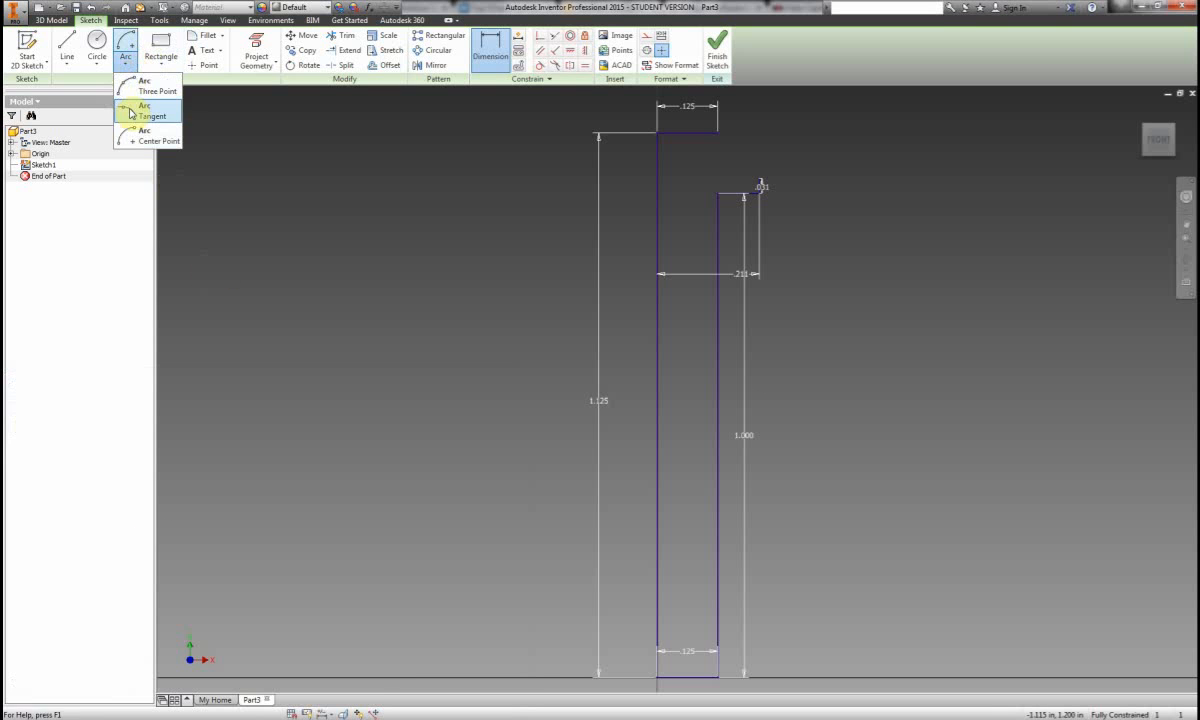
click(150, 91)
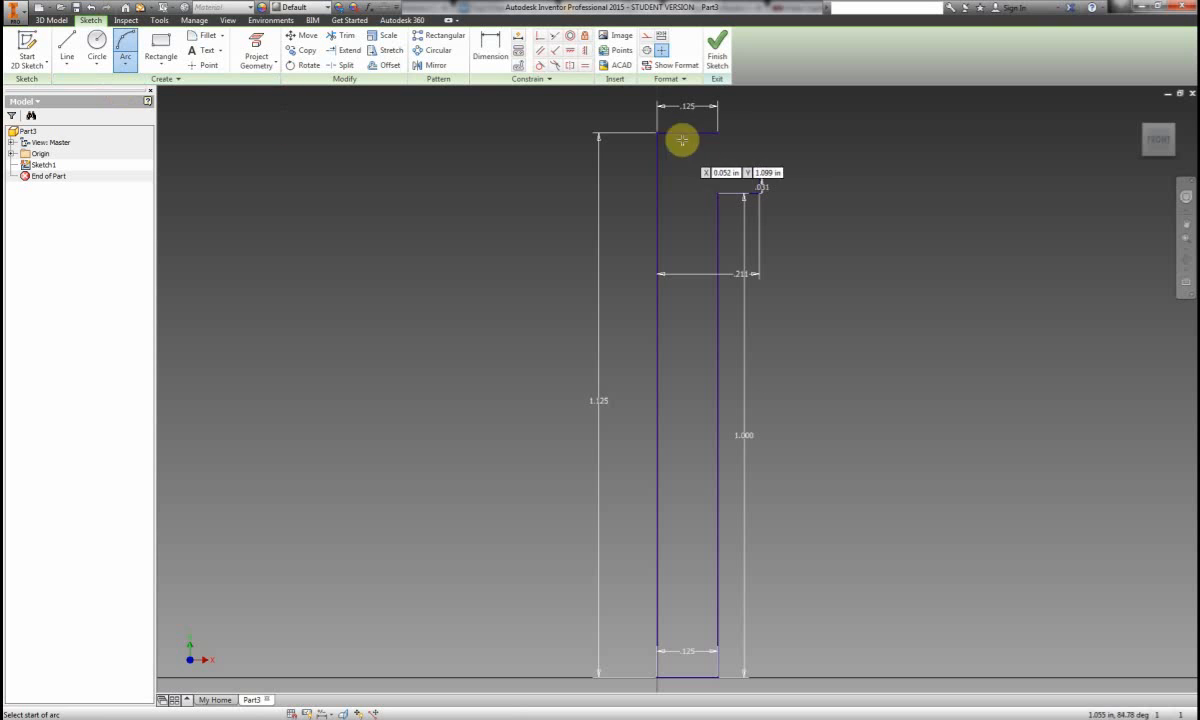
click(718, 131)
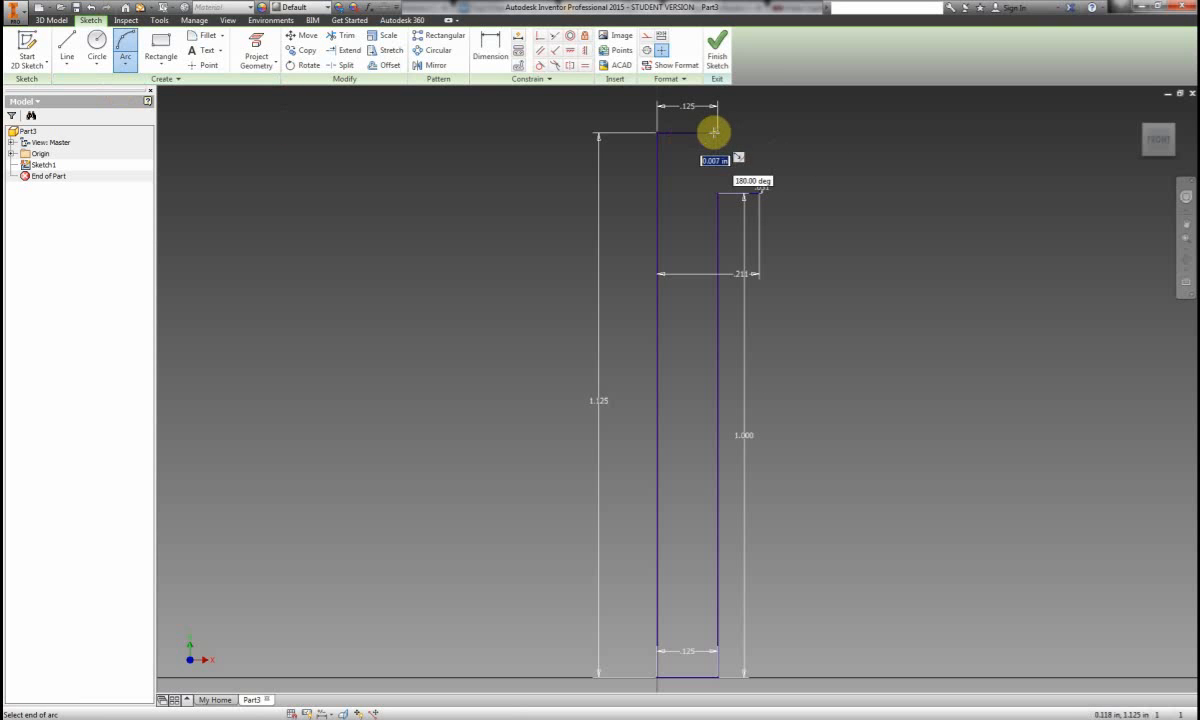
scroll(760, 180, down, 8)
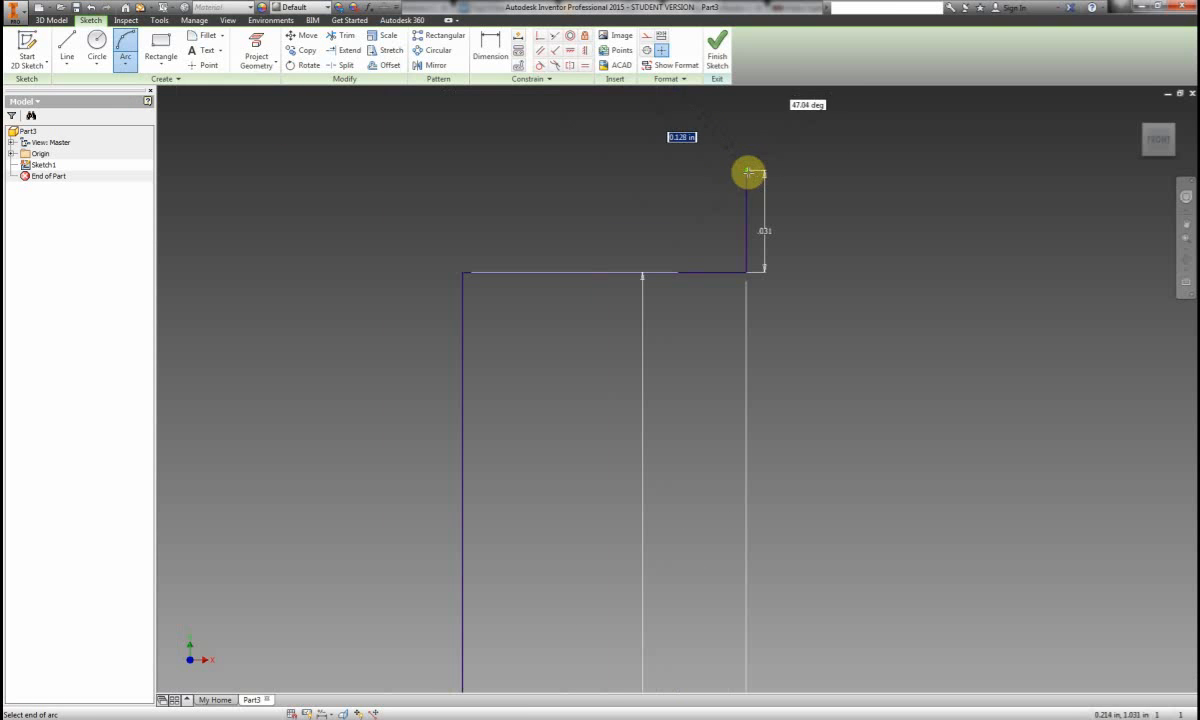
click(746, 172)
scroll(748, 171, up, 5)
scroll(751, 172, up, 3)
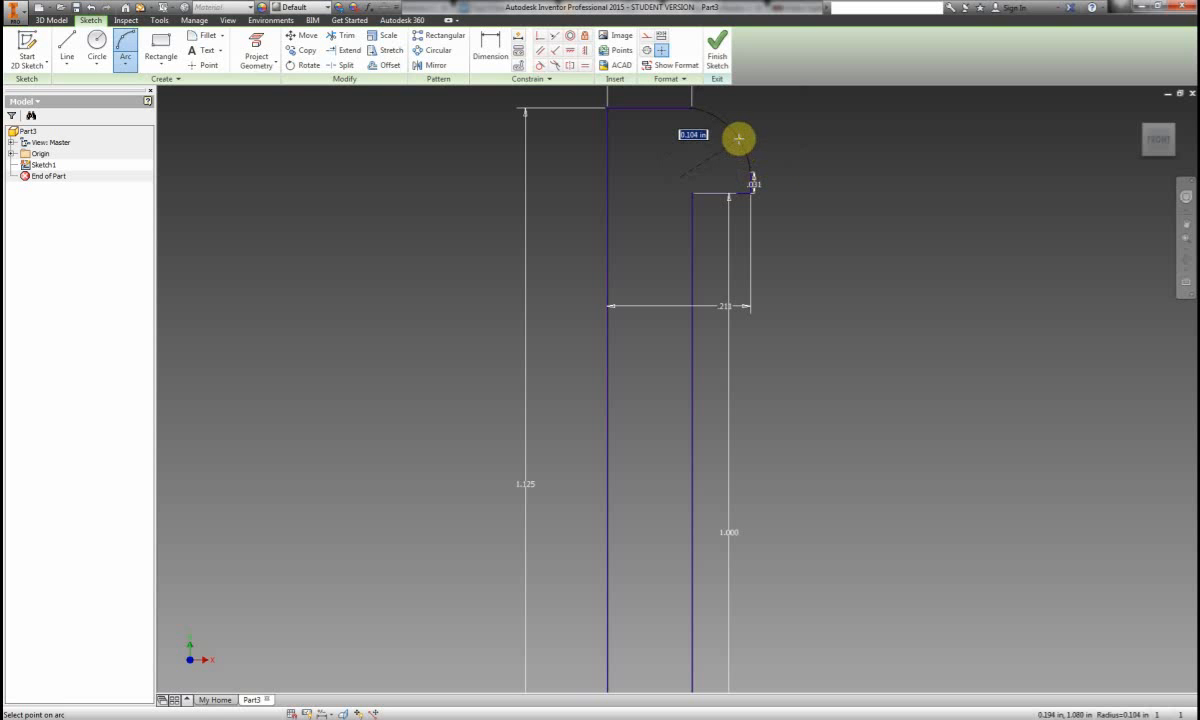
click(738, 138)
right_click(814, 145)
click(811, 107)
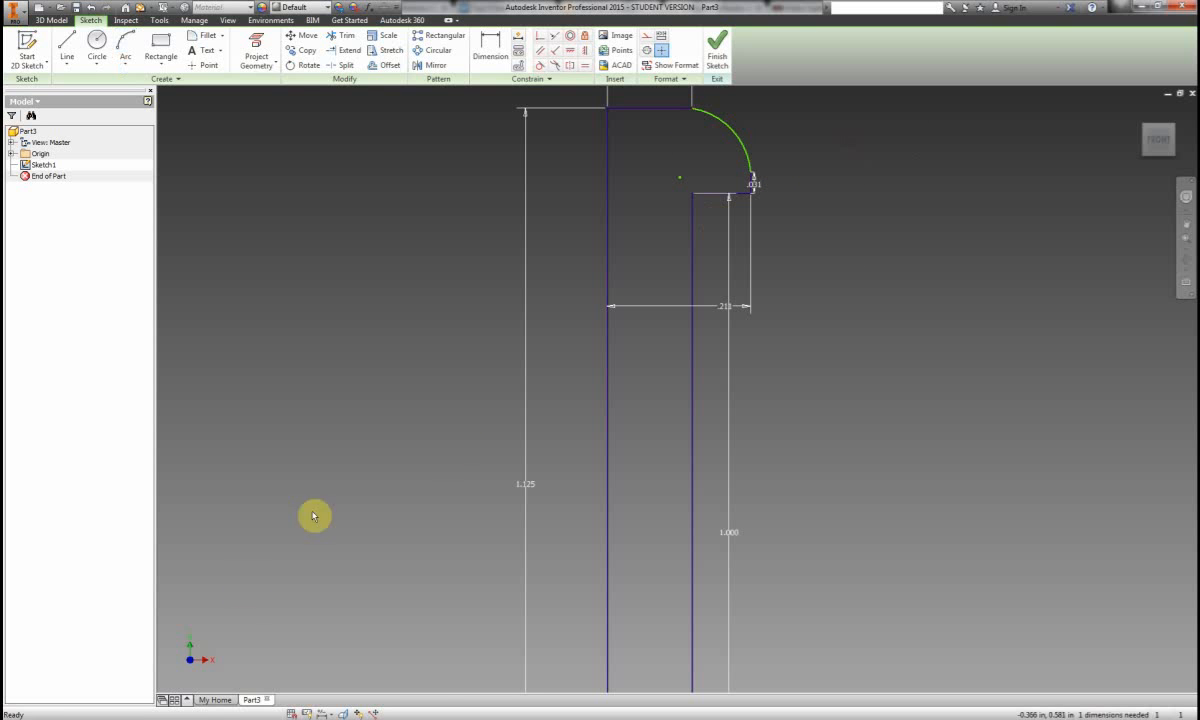
Check the spherical radius on the reference drawing and dimension the head's arc with a radius of .263 in.
click(225, 718)
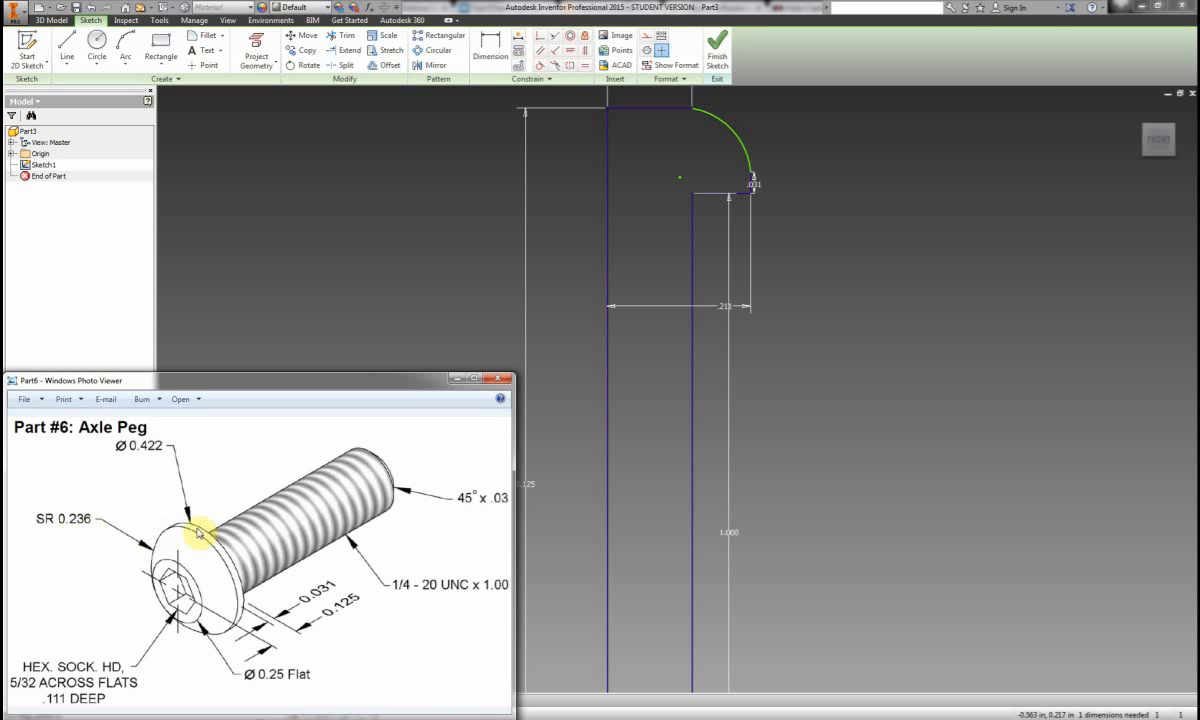
click(491, 42)
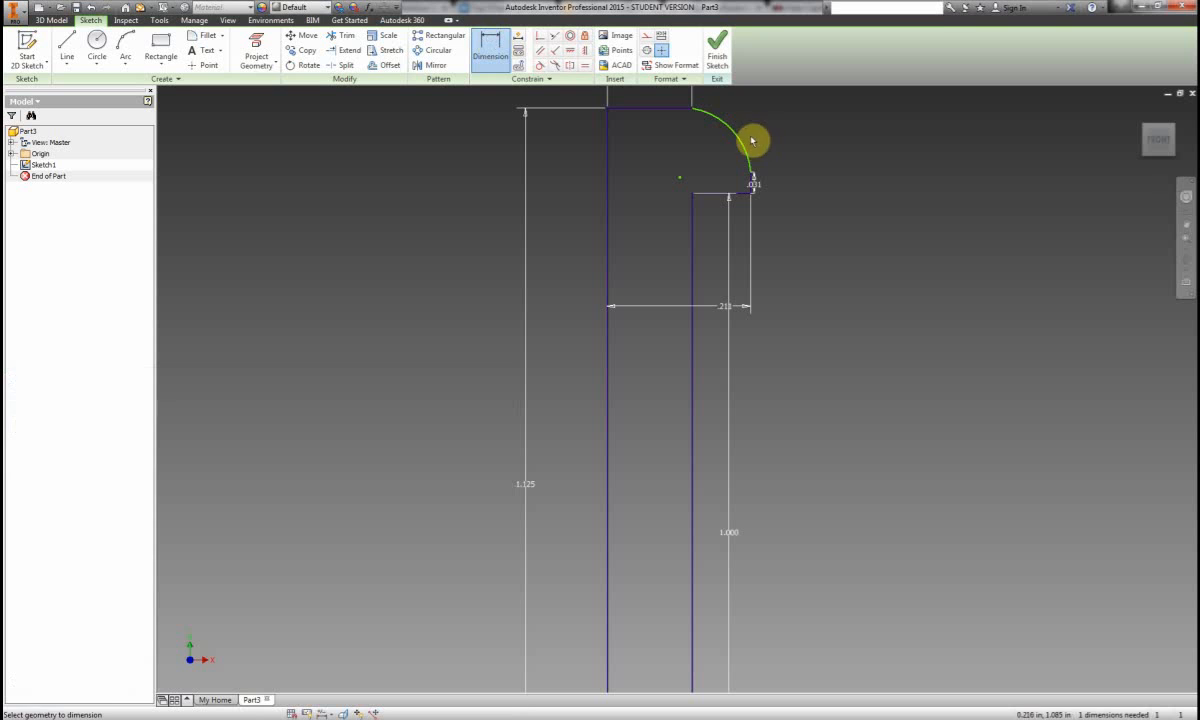
click(746, 149)
click(803, 131)
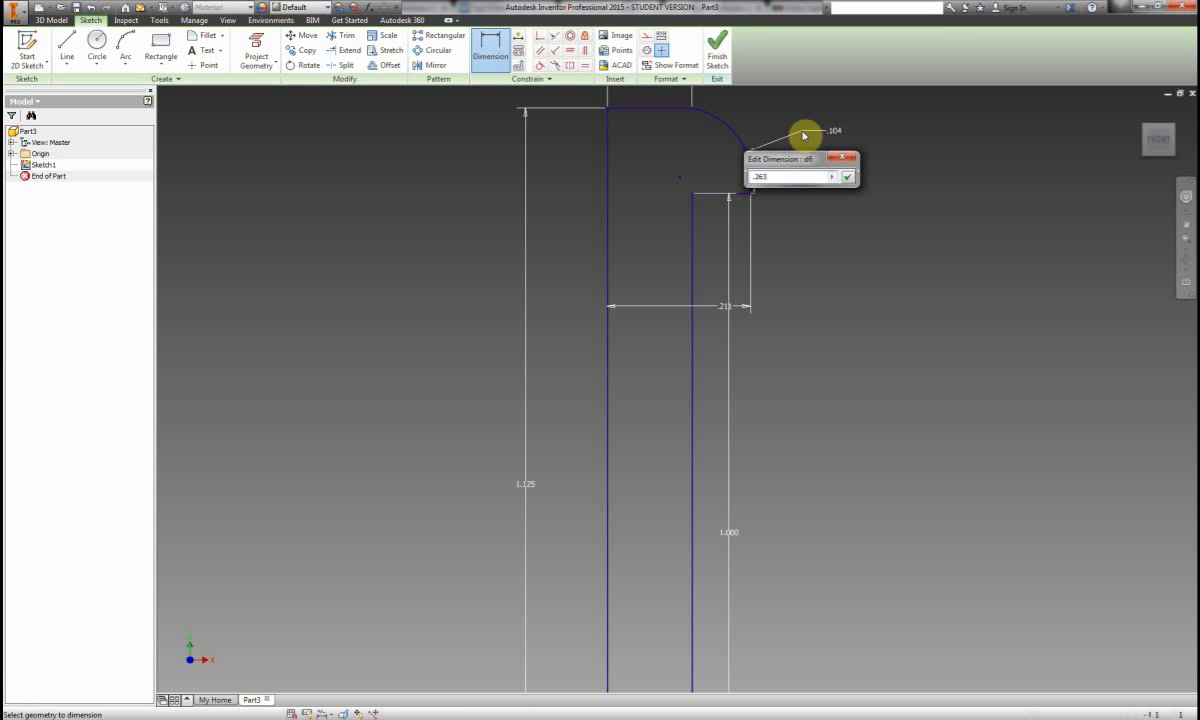
key(Return)
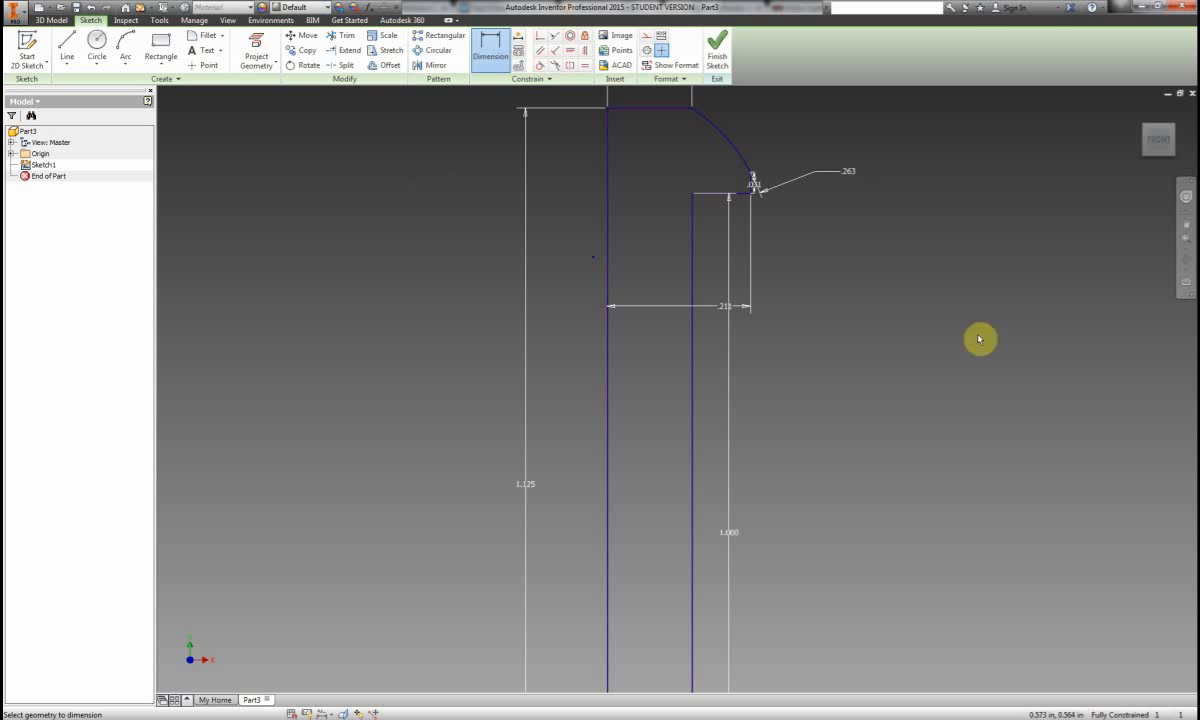
scroll(840, 338, up, 5)
scroll(863, 283, down, 5)
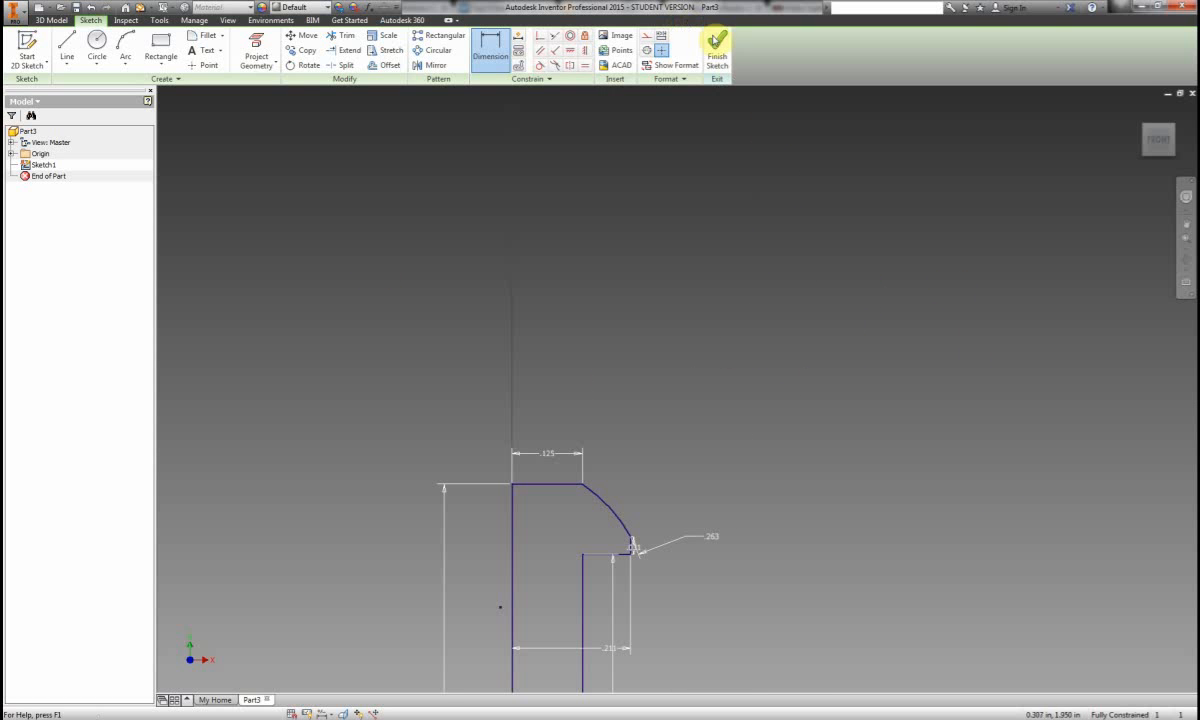
click(717, 45)
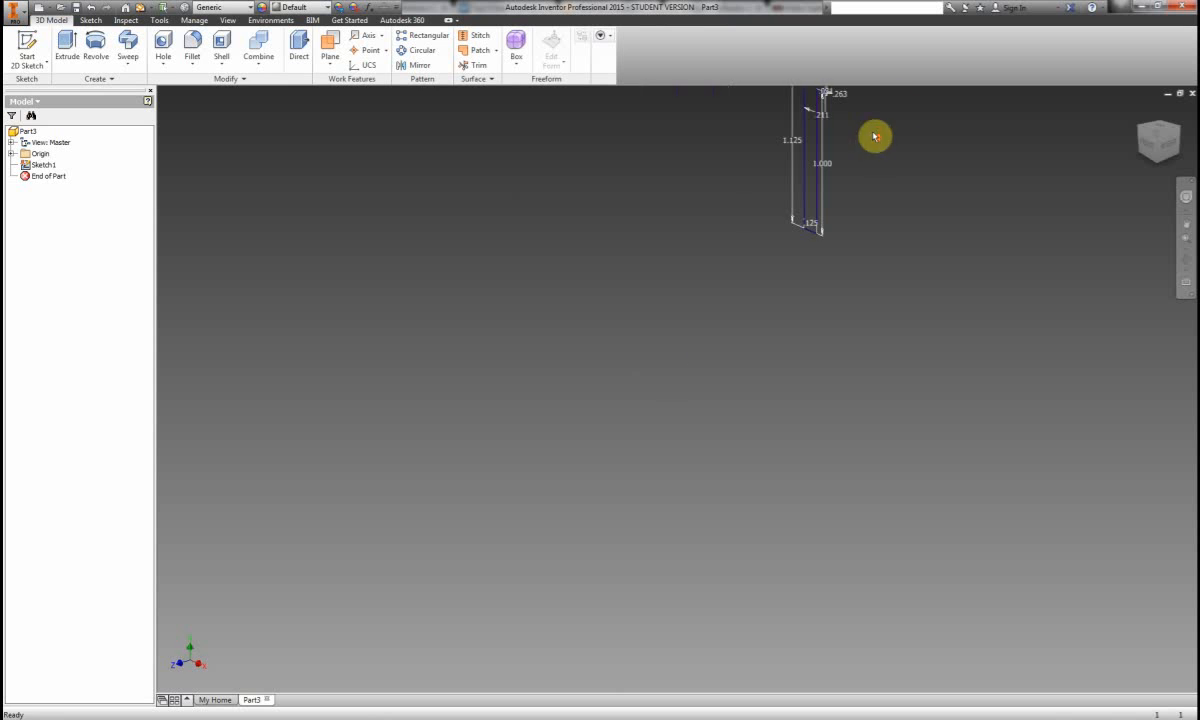
click(112, 47)
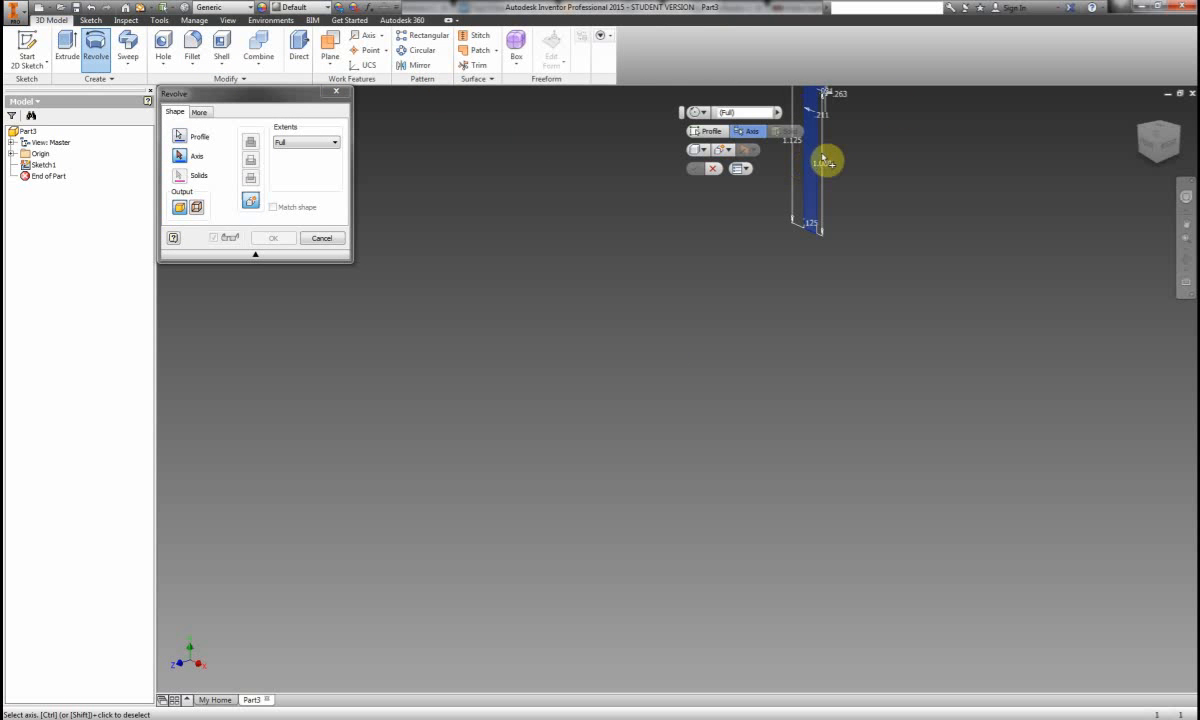
click(338, 93)
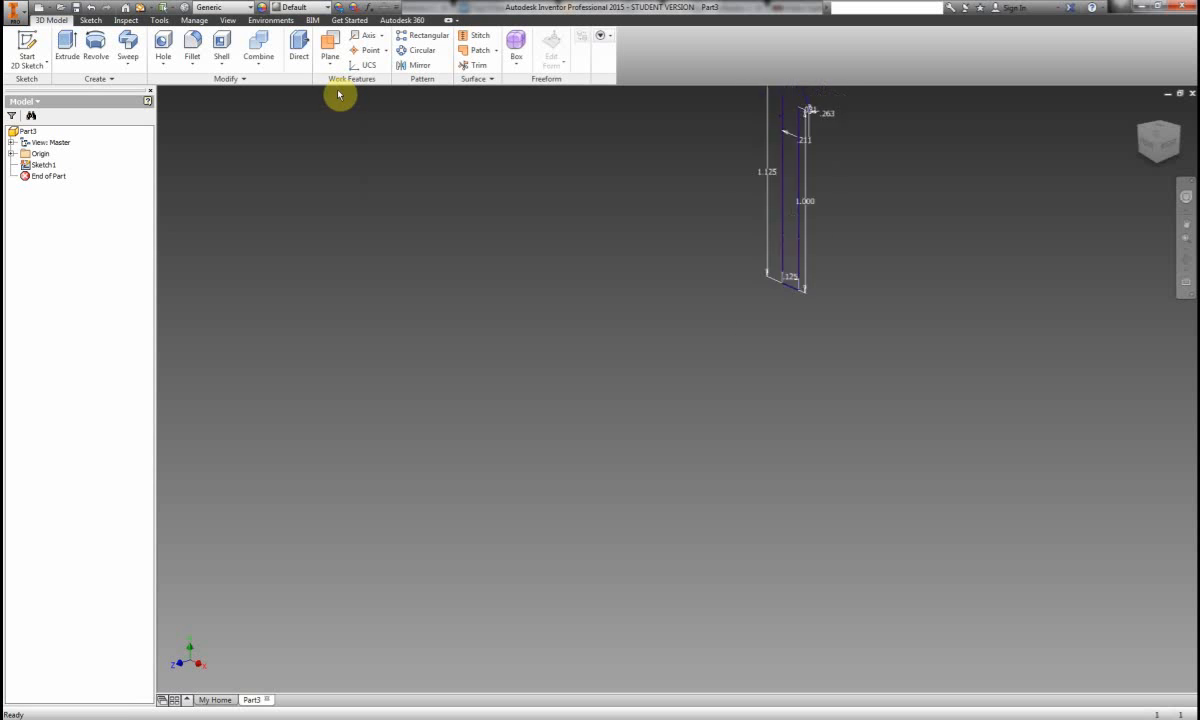
click(95, 42)
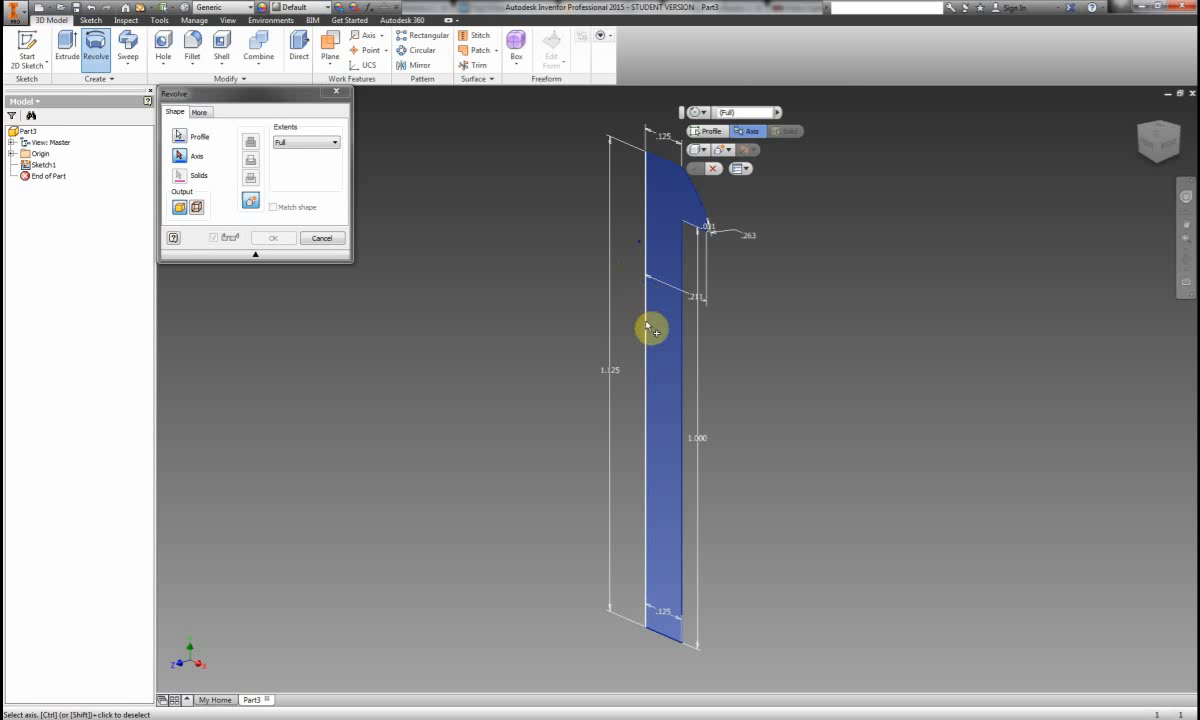
click(646, 398)
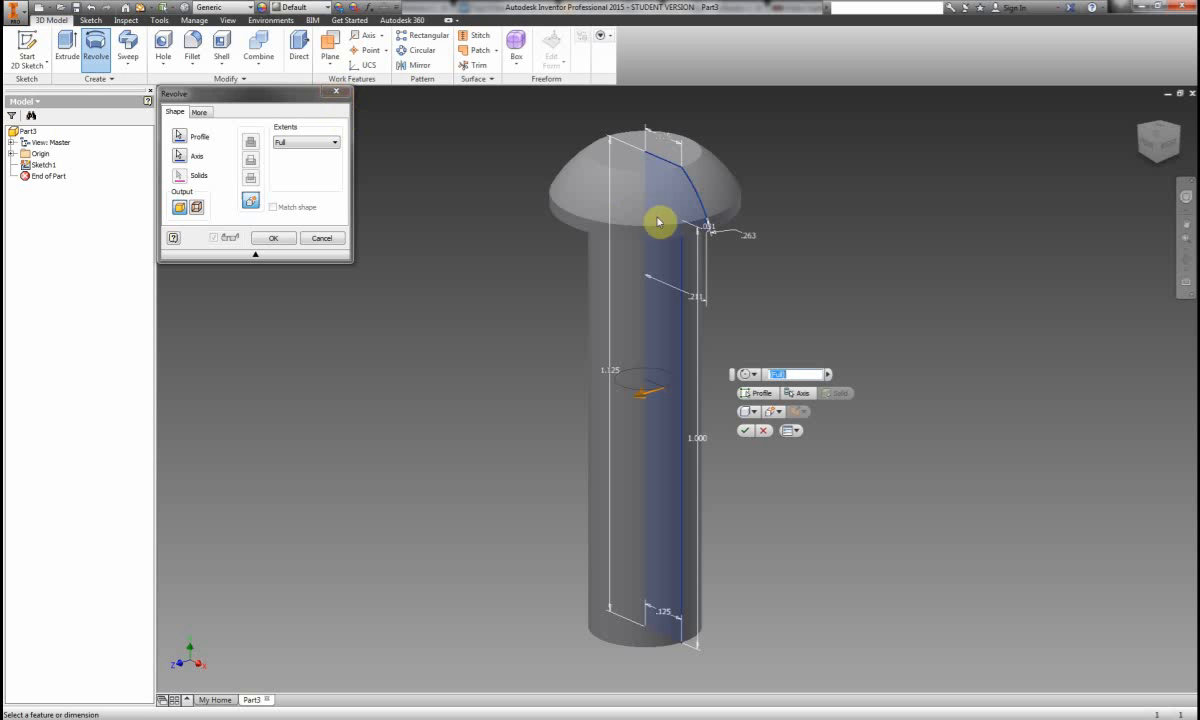
click(336, 94)
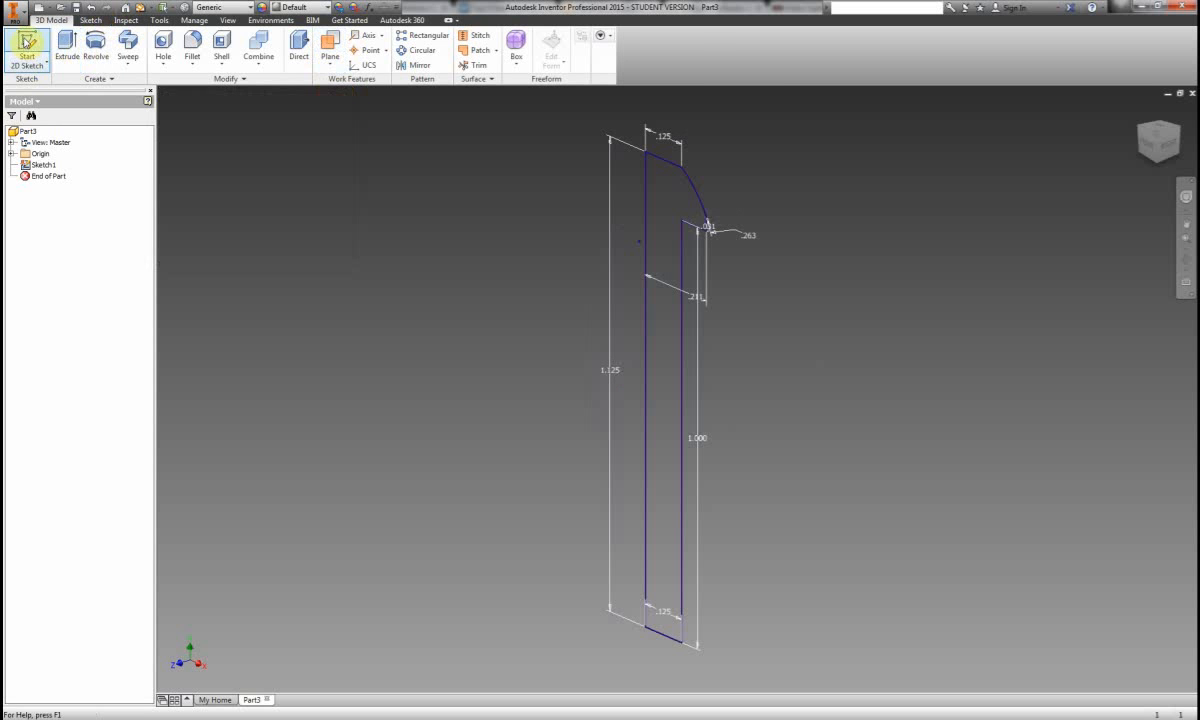
Convert the profile sketch's 1.125 in vertical axis line to a centerline.
double_click(22, 166)
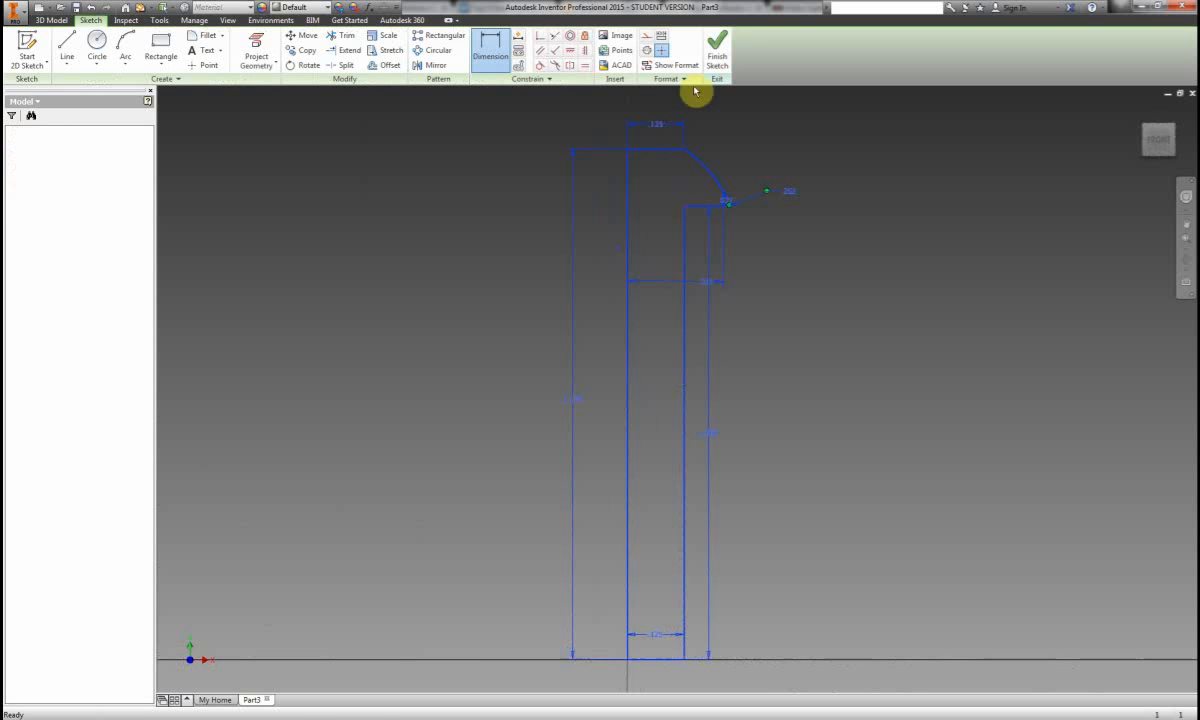
click(628, 218)
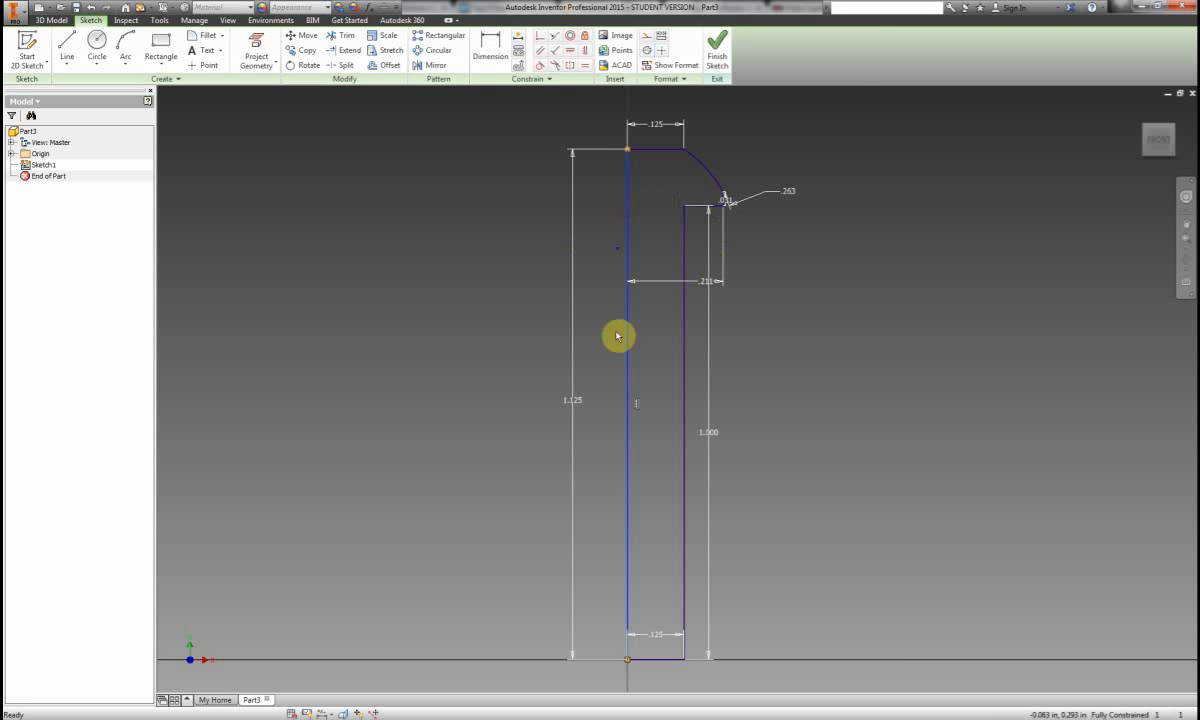
click(647, 52)
Finish the sketch and revolve the peg profile with Full extents around the centerline.
click(717, 48)
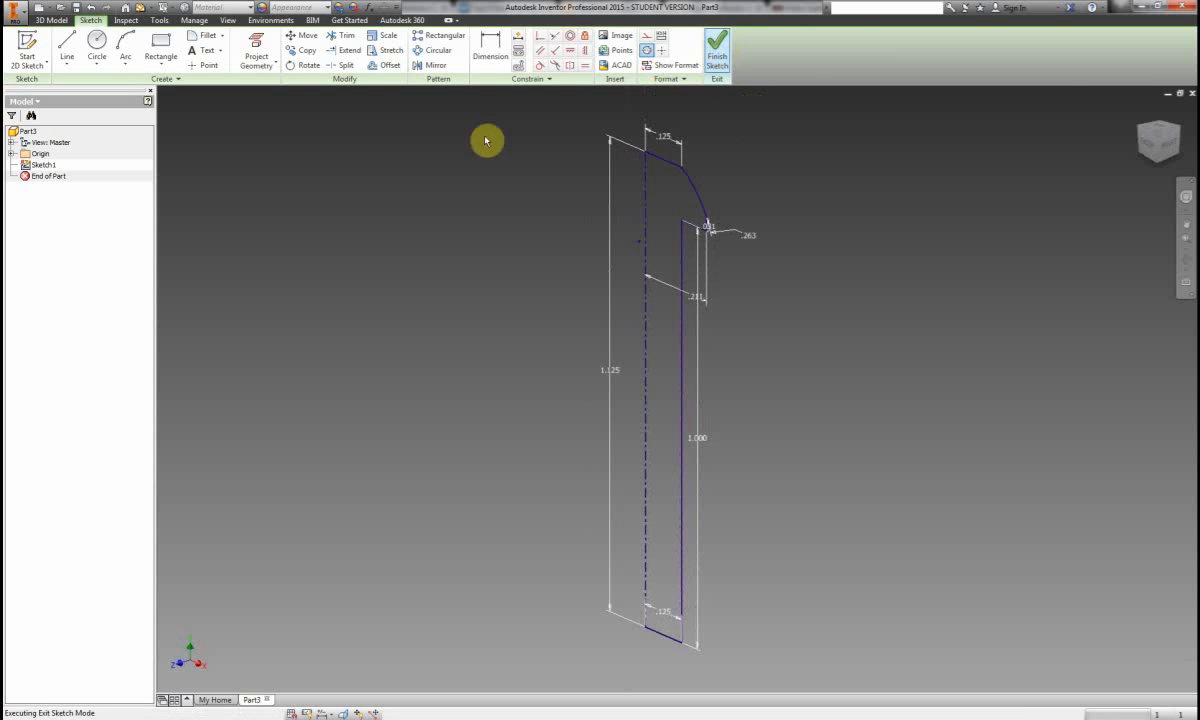
click(96, 48)
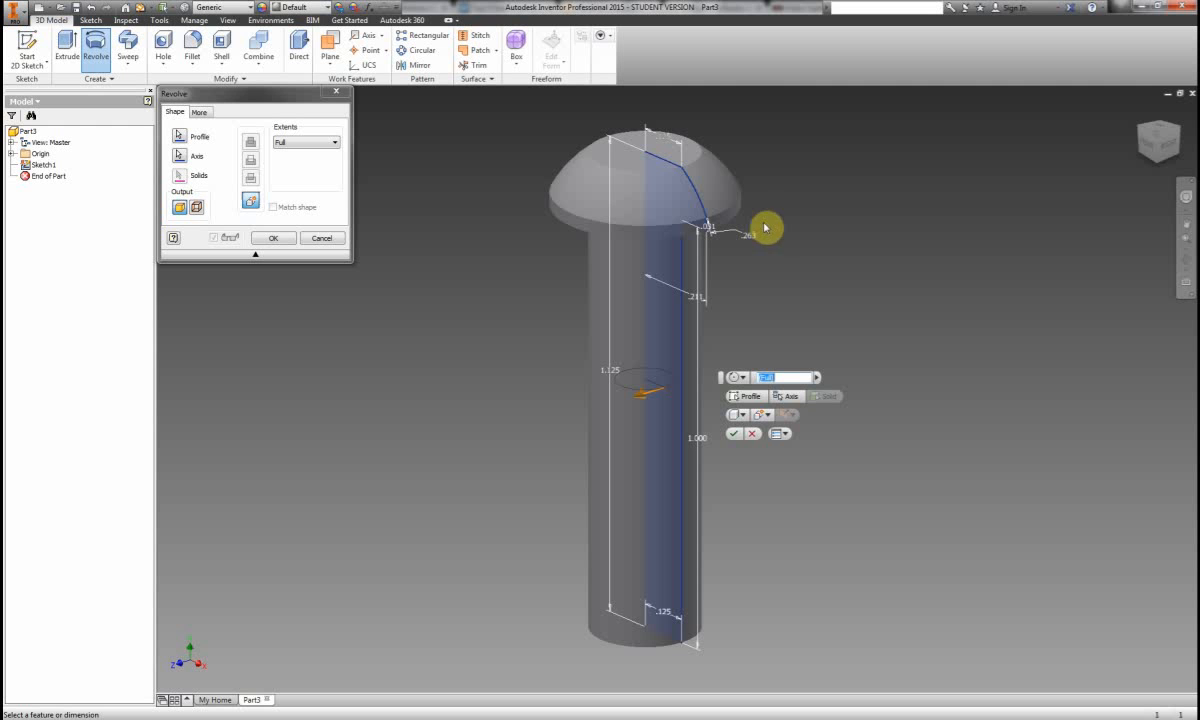
click(274, 239)
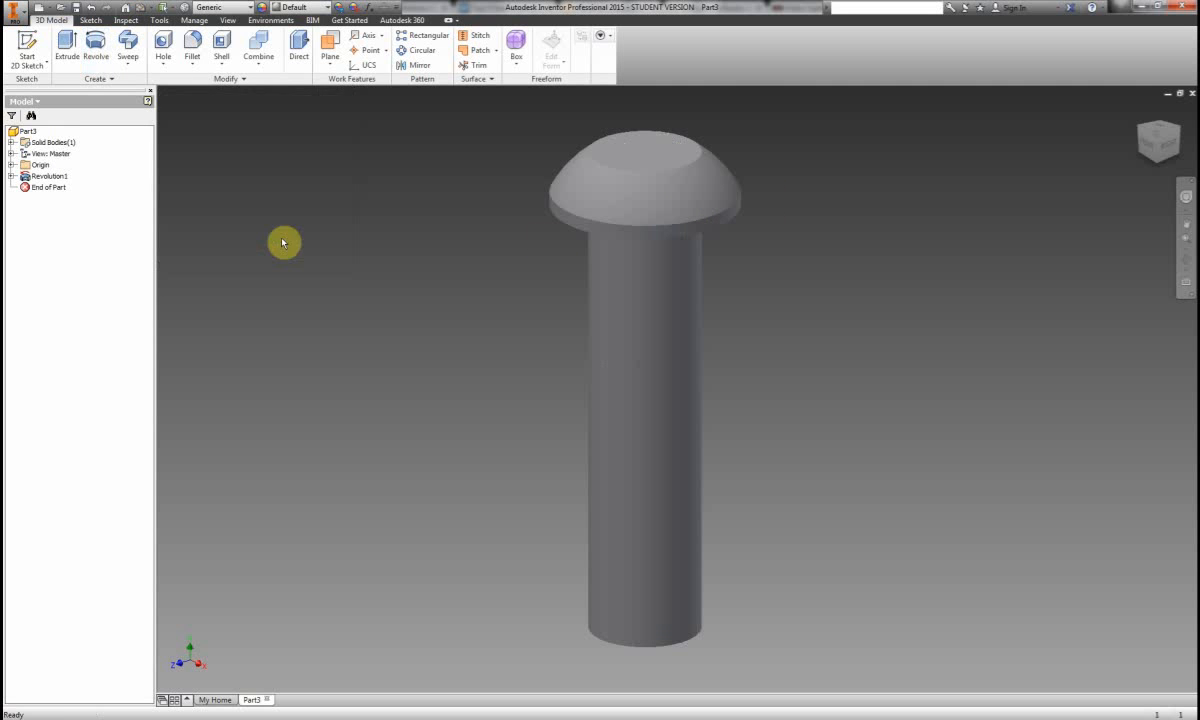
Check the hex socket on the reference drawing and start a sketch on the flat top face of the head.
key(alt+Tab)
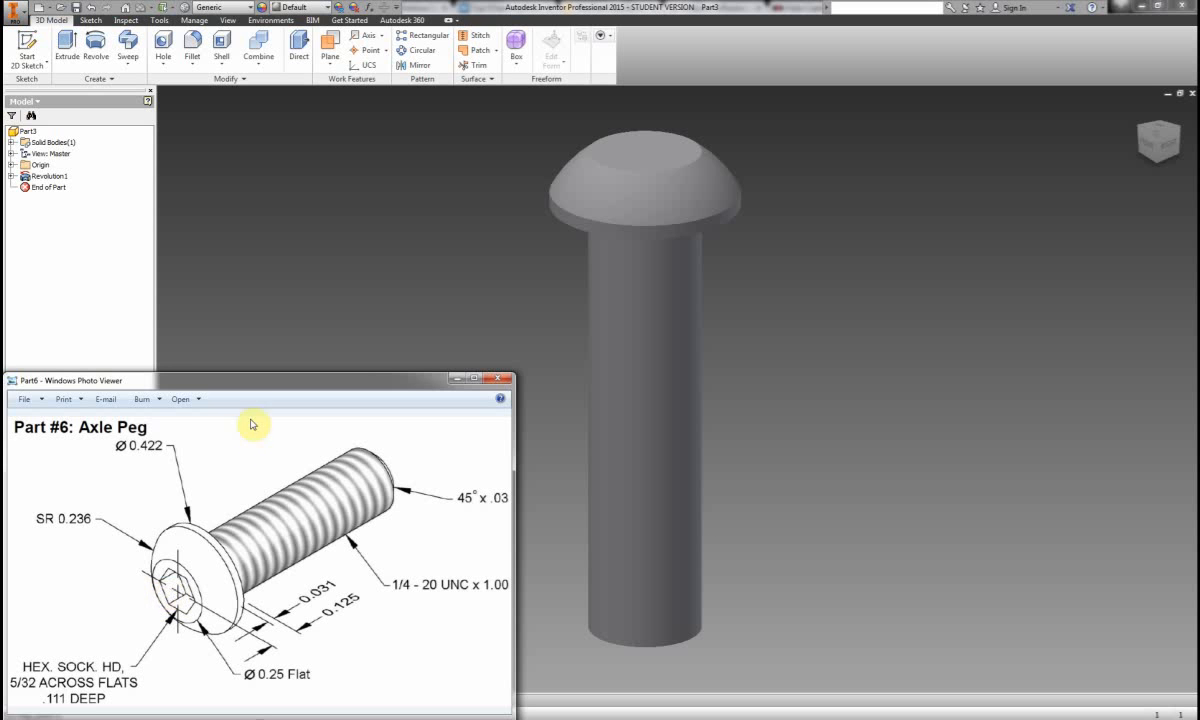
click(27, 48)
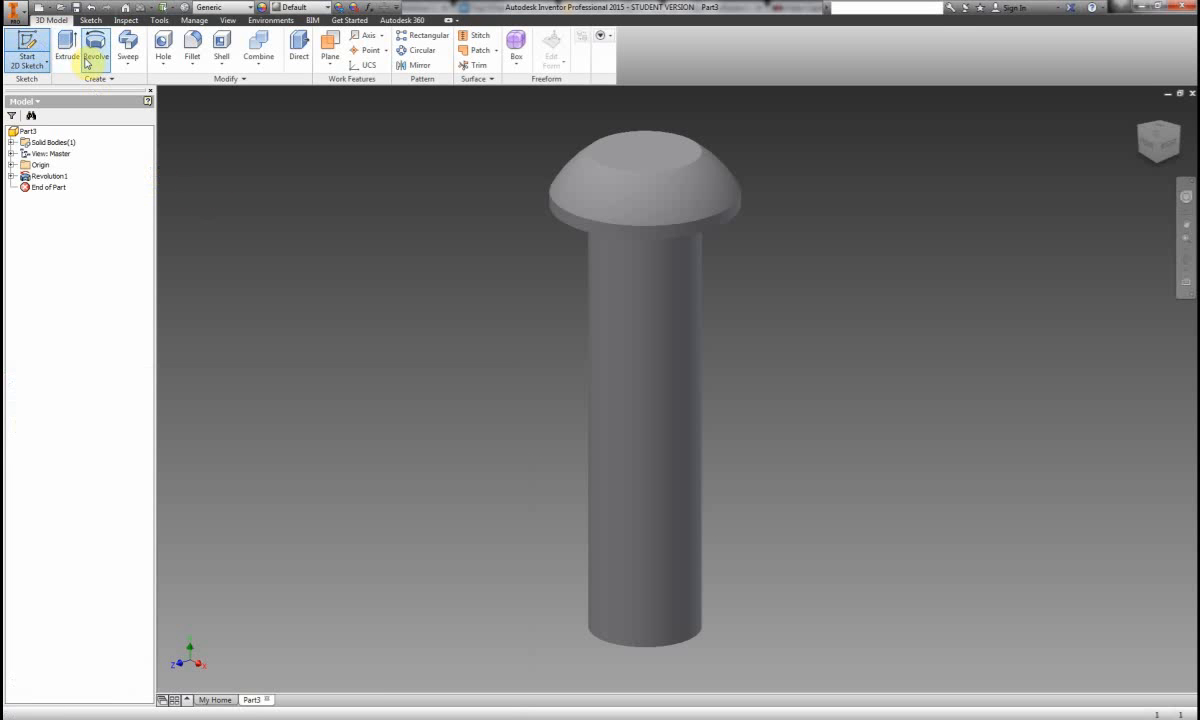
click(568, 195)
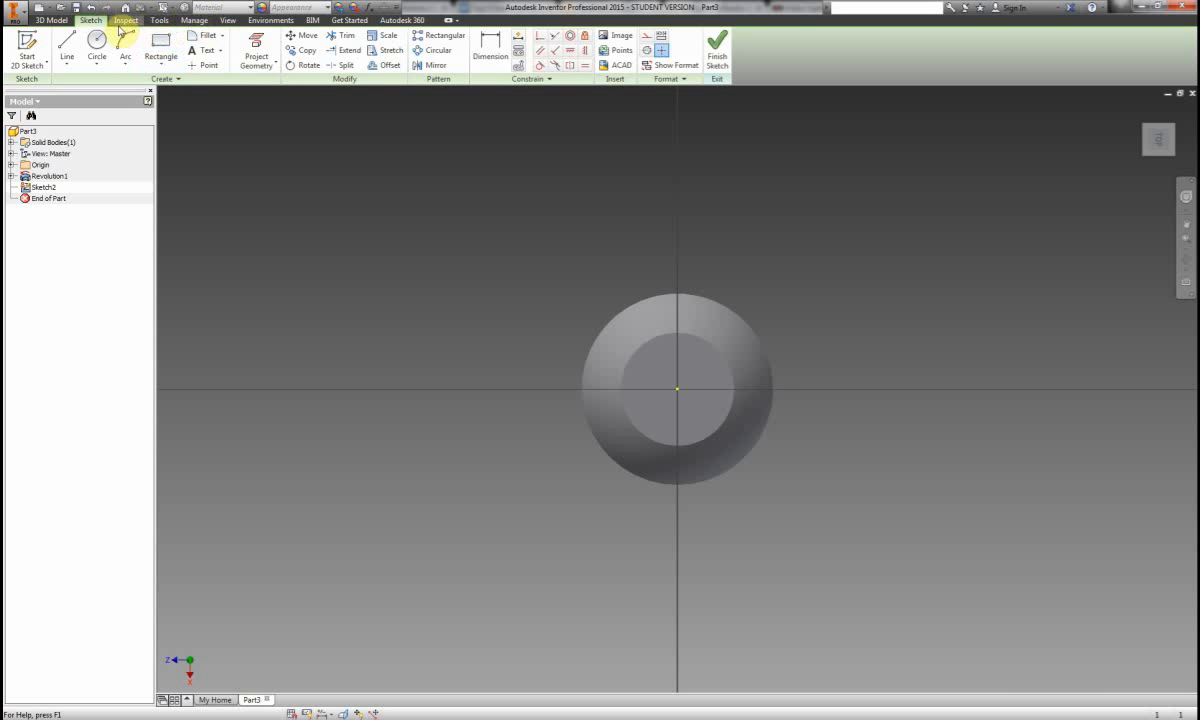
Draw a six-sided inscribed polygon centred on the head, with a corner about 0.093 in from the centre on the horizontal axis.
click(161, 62)
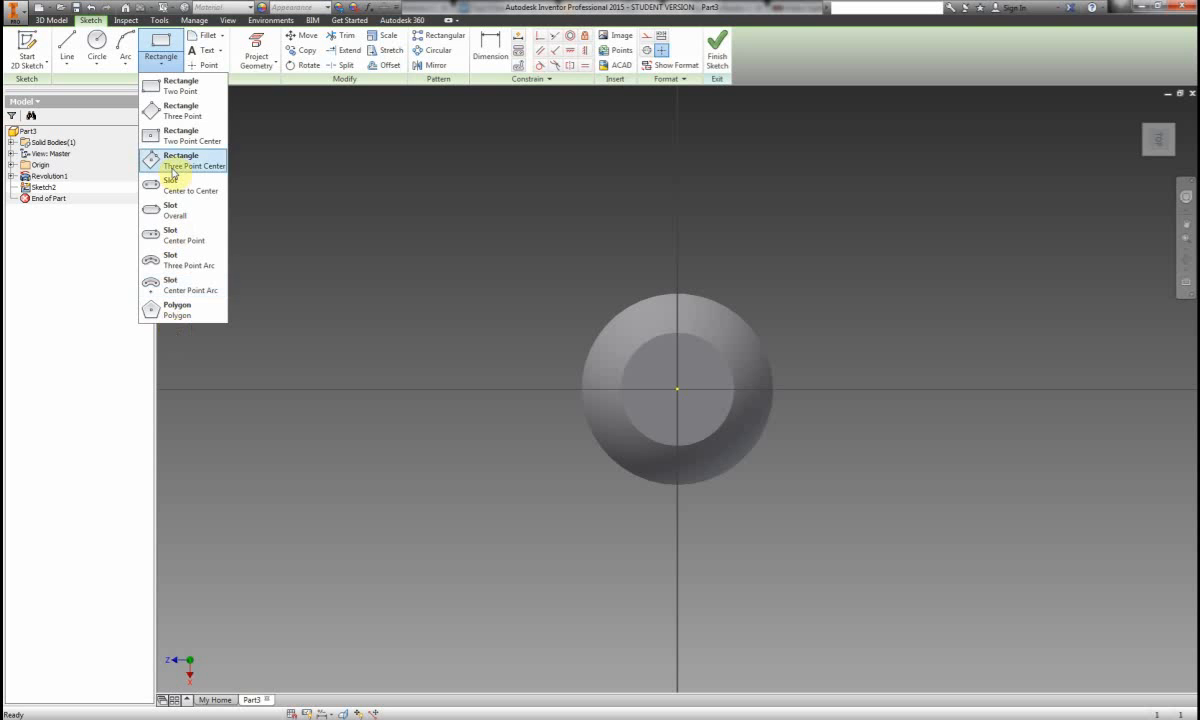
click(187, 326)
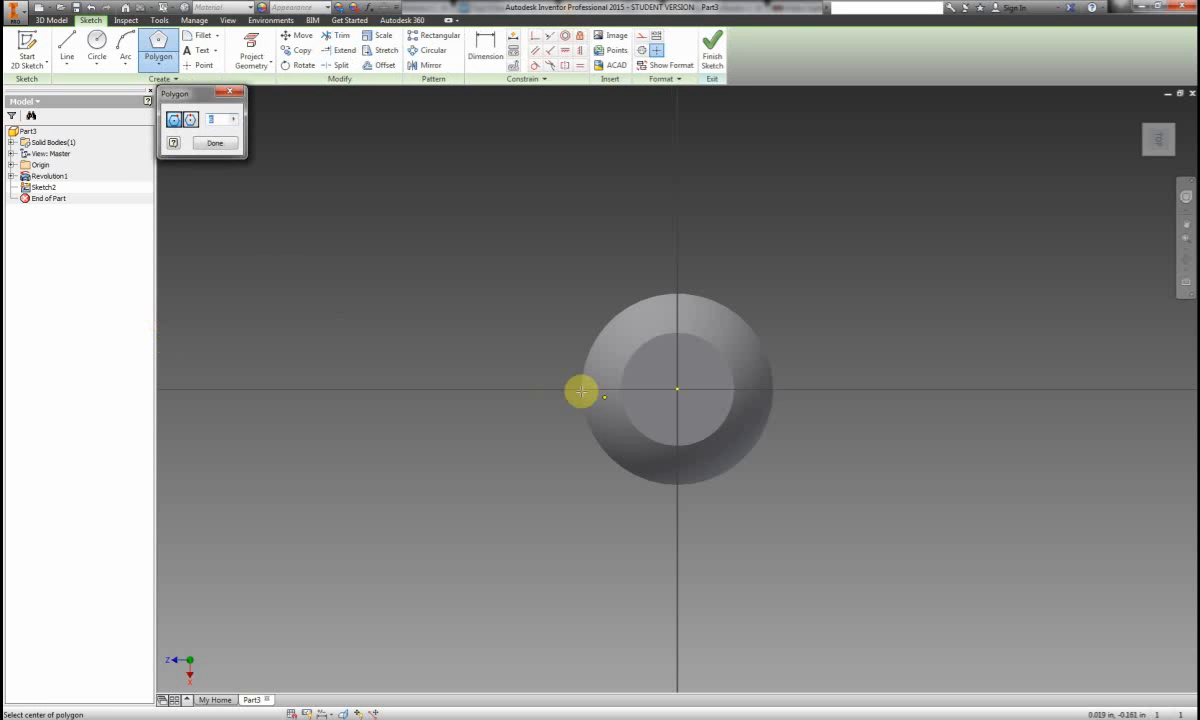
click(678, 390)
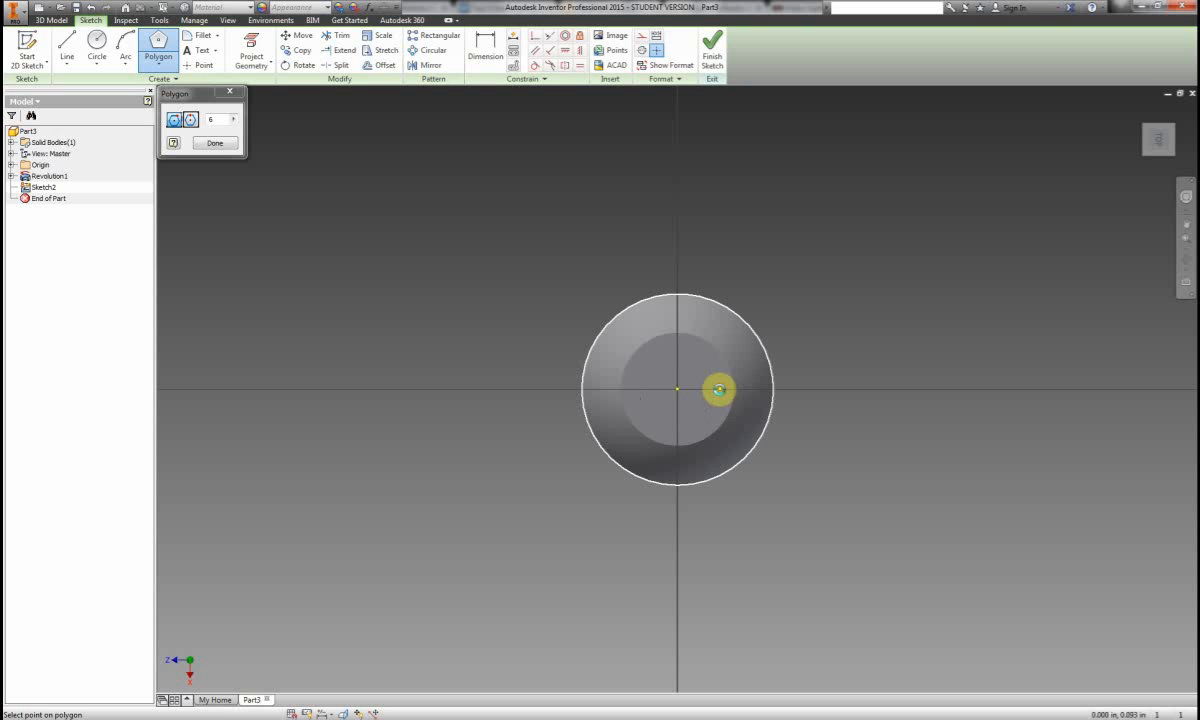
click(719, 389)
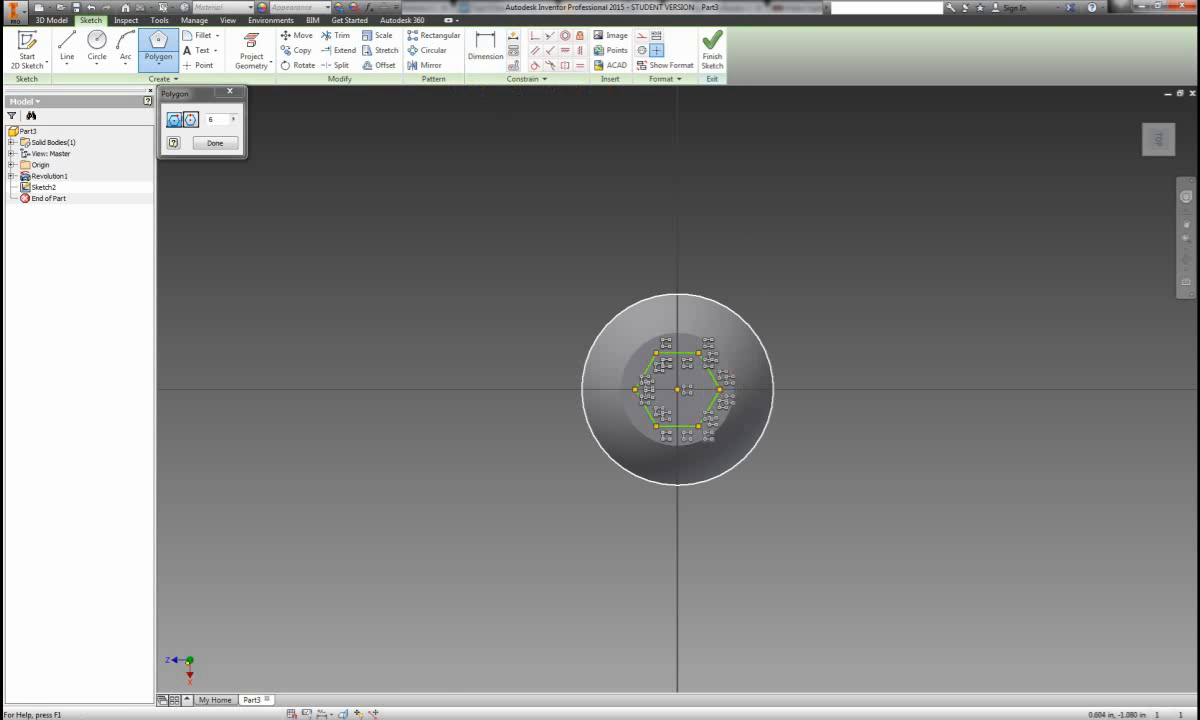
Check the hex socket size on the reference drawing and dimension the hexagon 5/32 in across its horizontal flats.
click(216, 719)
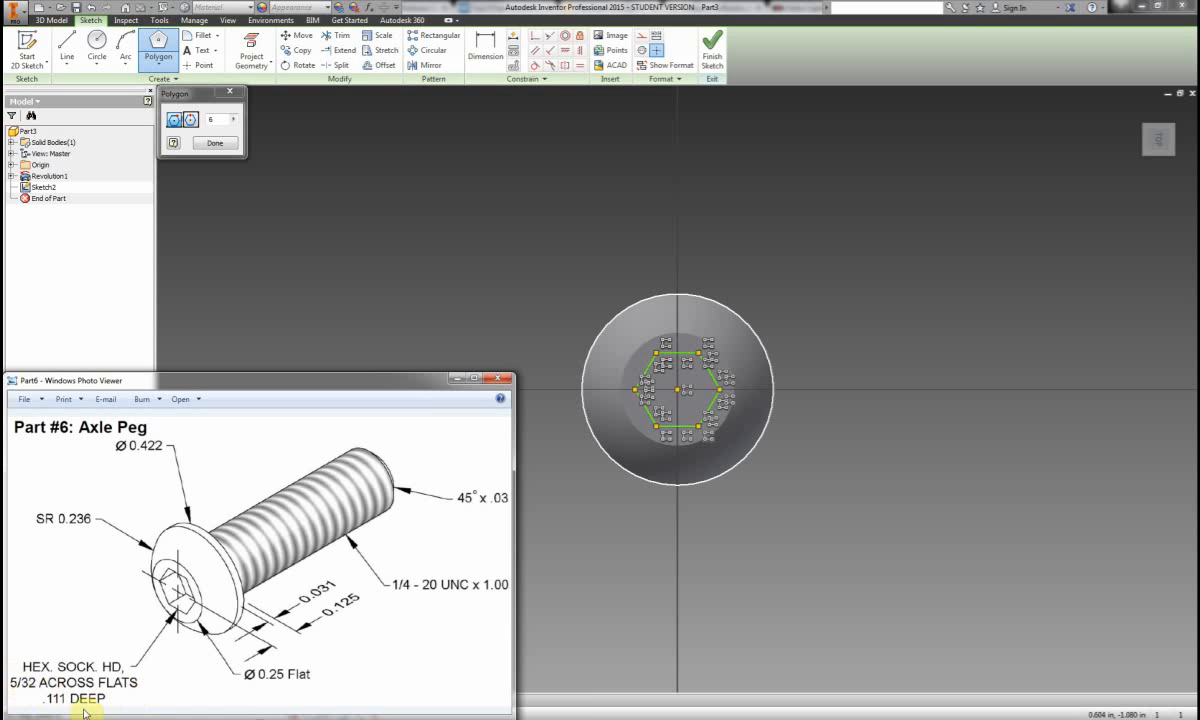
click(485, 48)
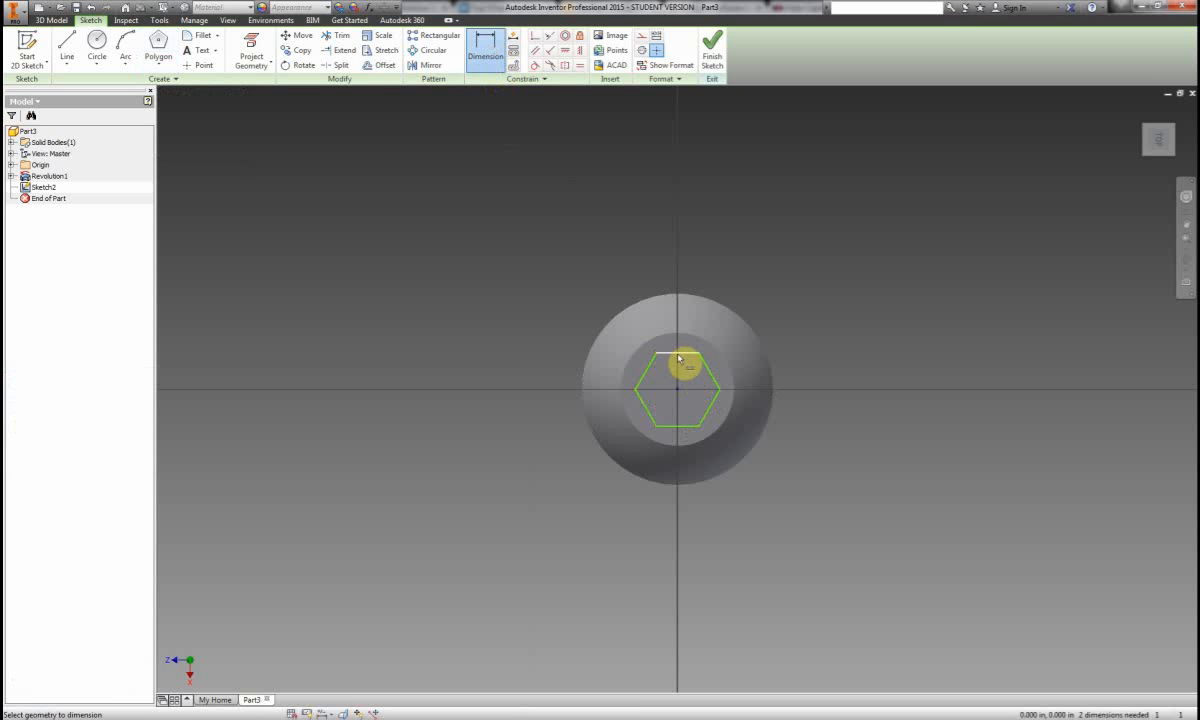
click(687, 355)
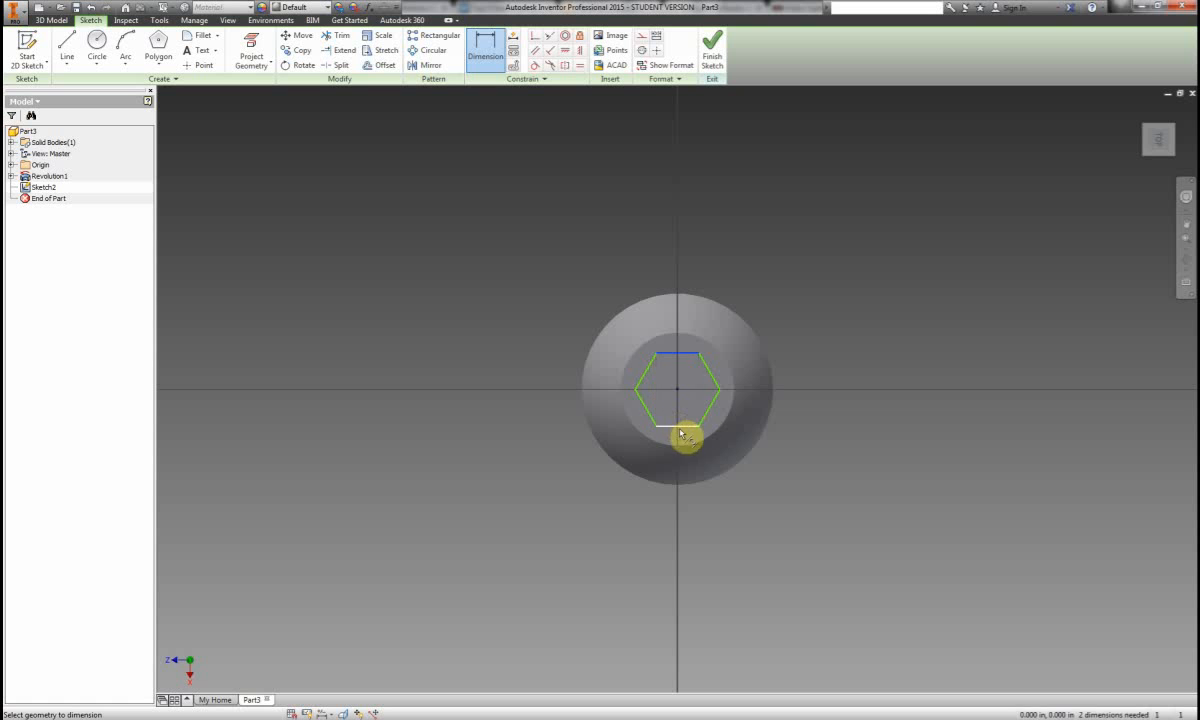
click(689, 428)
click(831, 389)
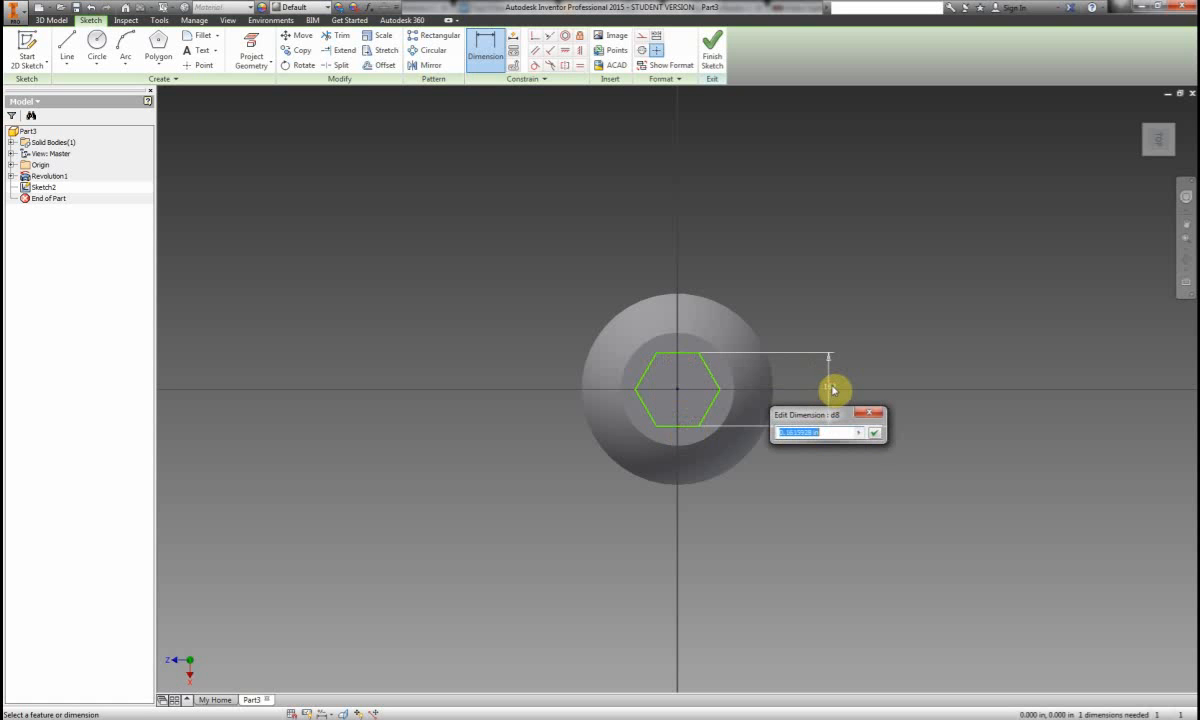
text(32)
key(Return)
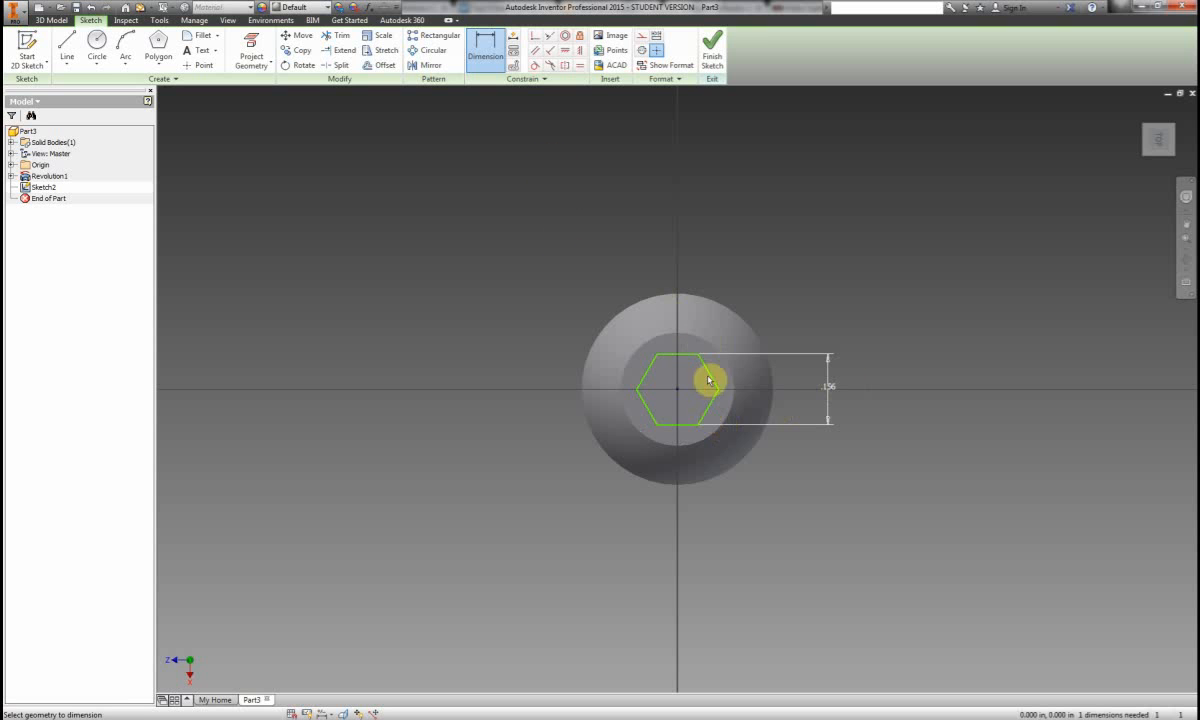
Finish the hexagon sketch and cut-extrude the hexagon 0.111 in down into the head.
click(712, 50)
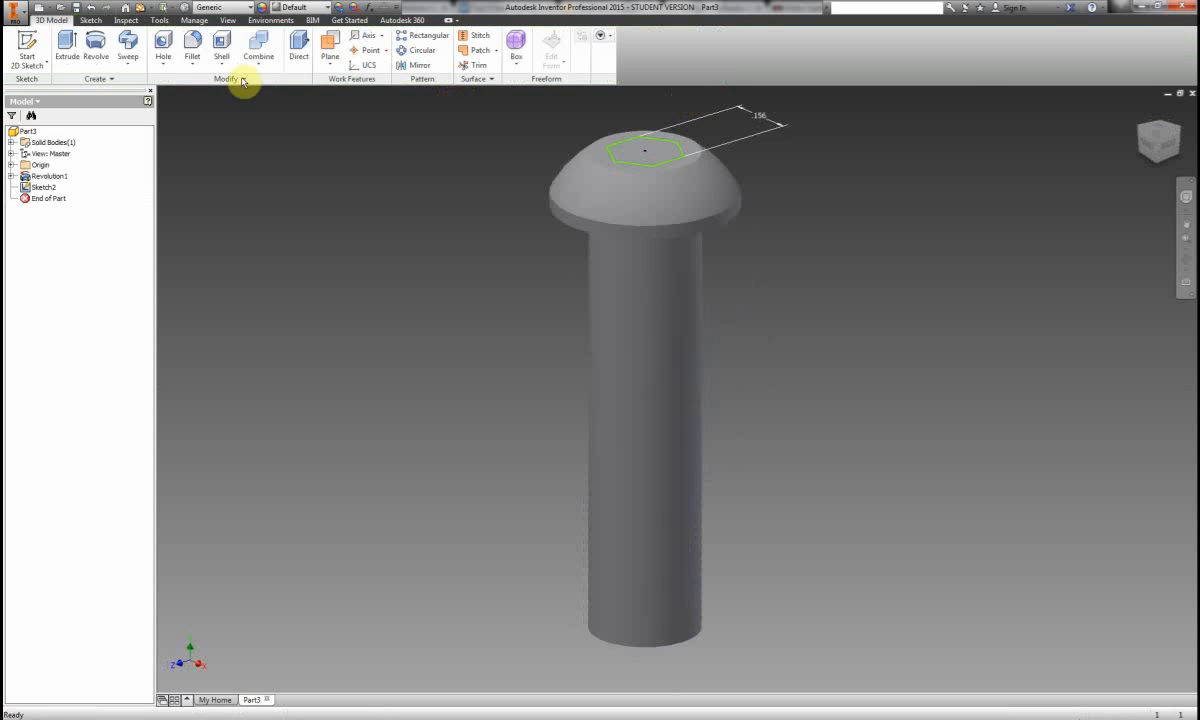
click(67, 46)
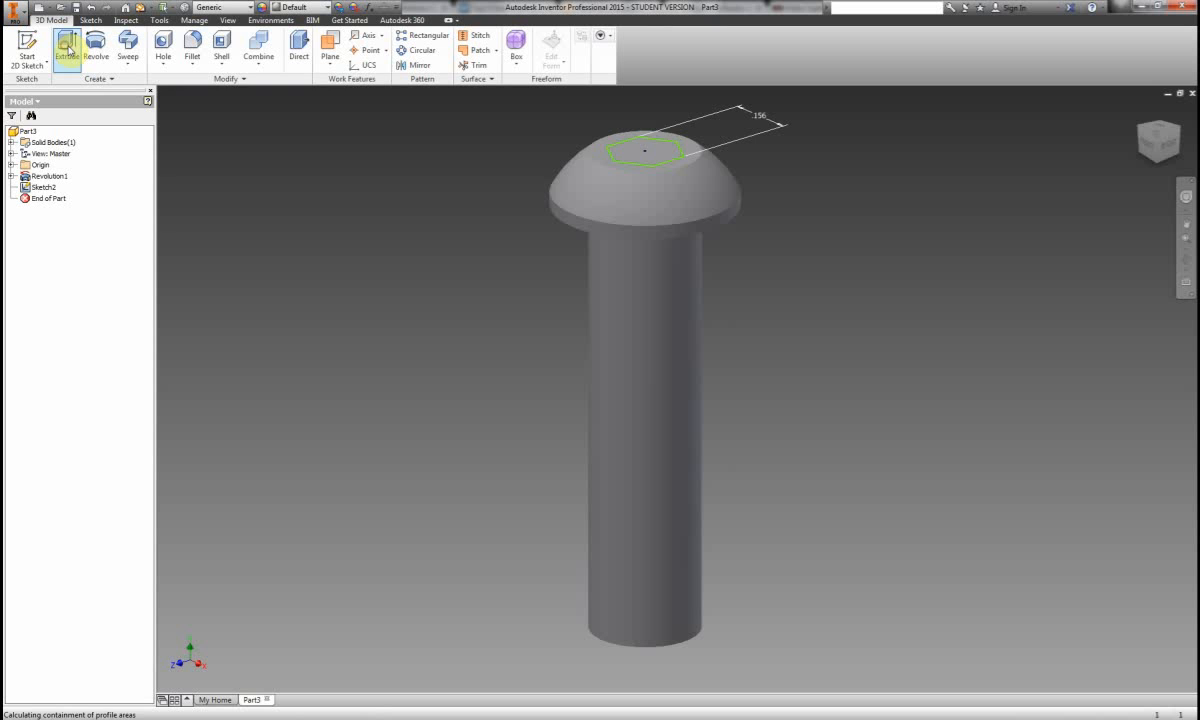
click(646, 150)
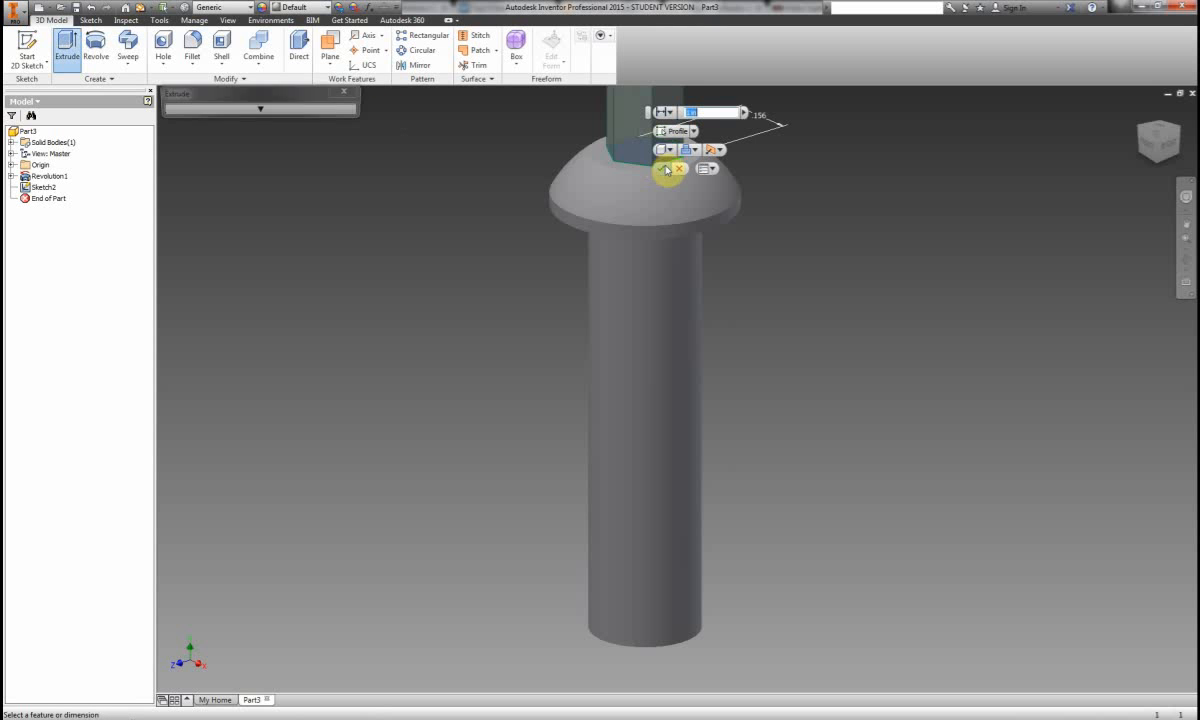
click(289, 107)
click(303, 186)
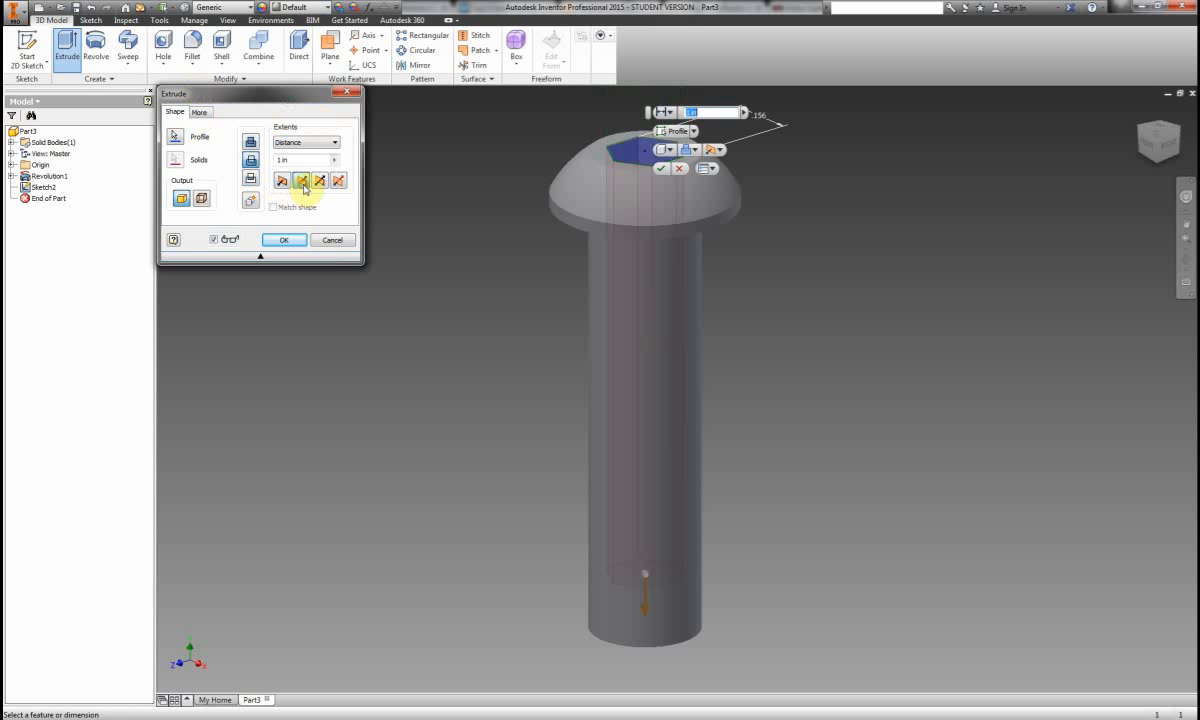
drag(296, 159, 113, 160)
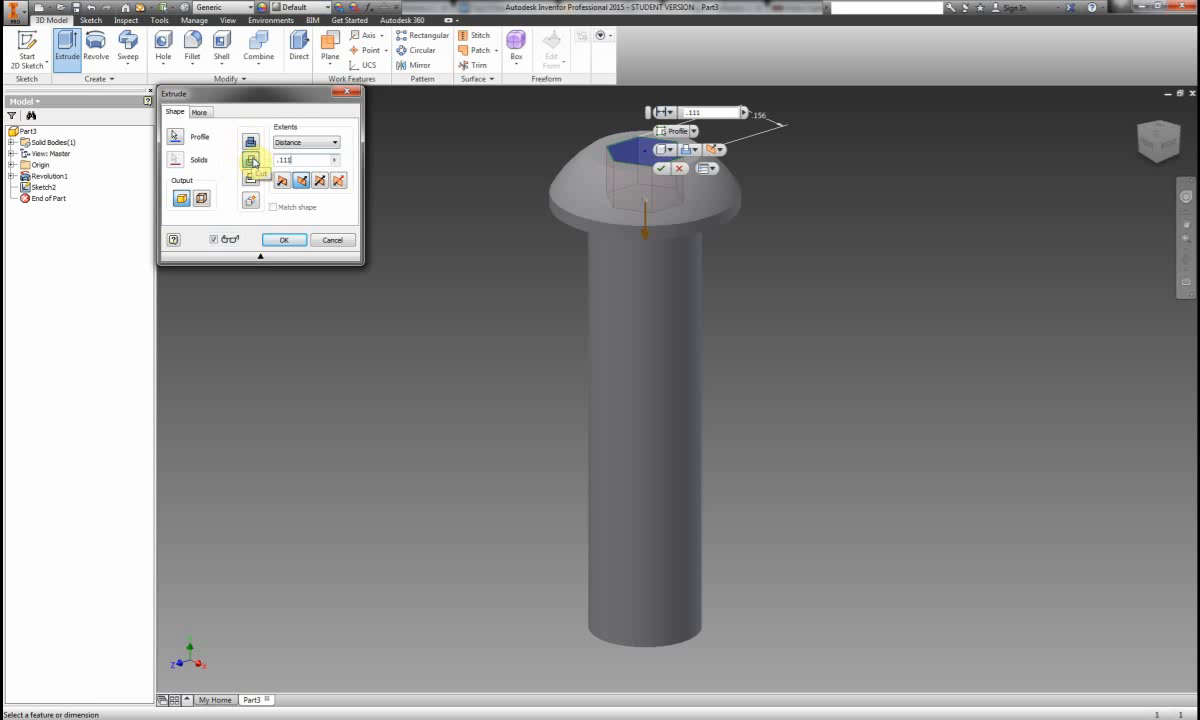
click(297, 240)
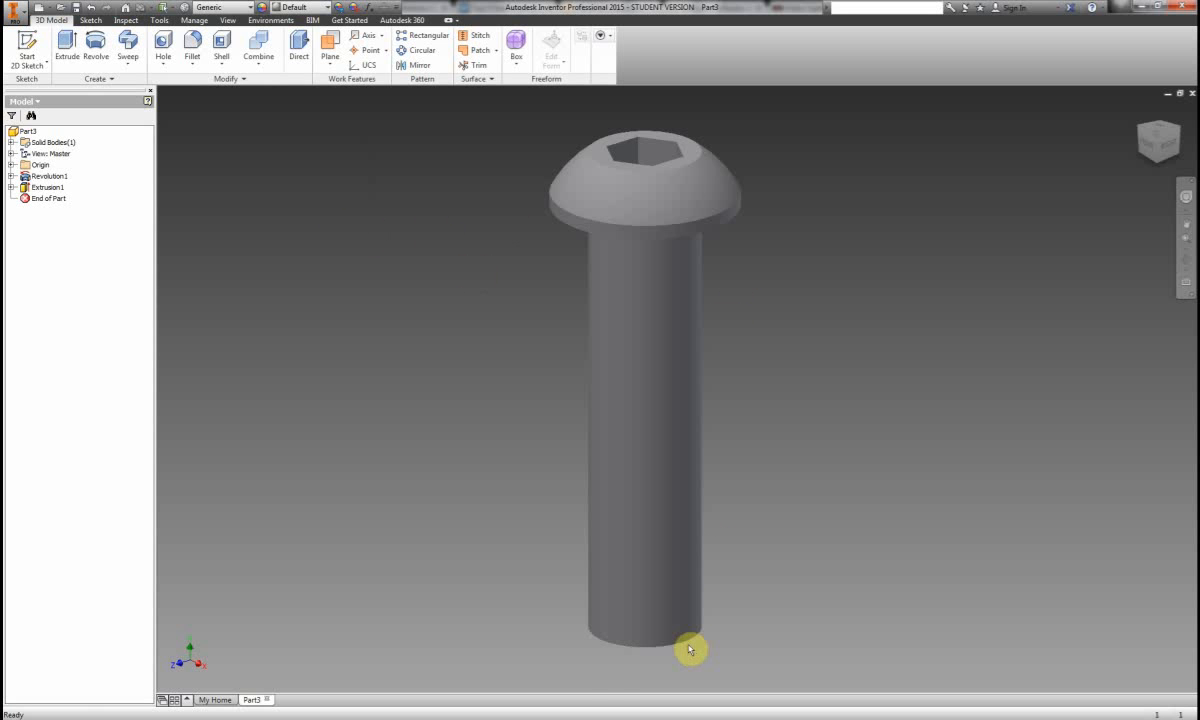
Start a chamfer for the shank's end edge, check its callout on the reference drawing and switch to the distance-and-angle method.
click(190, 66)
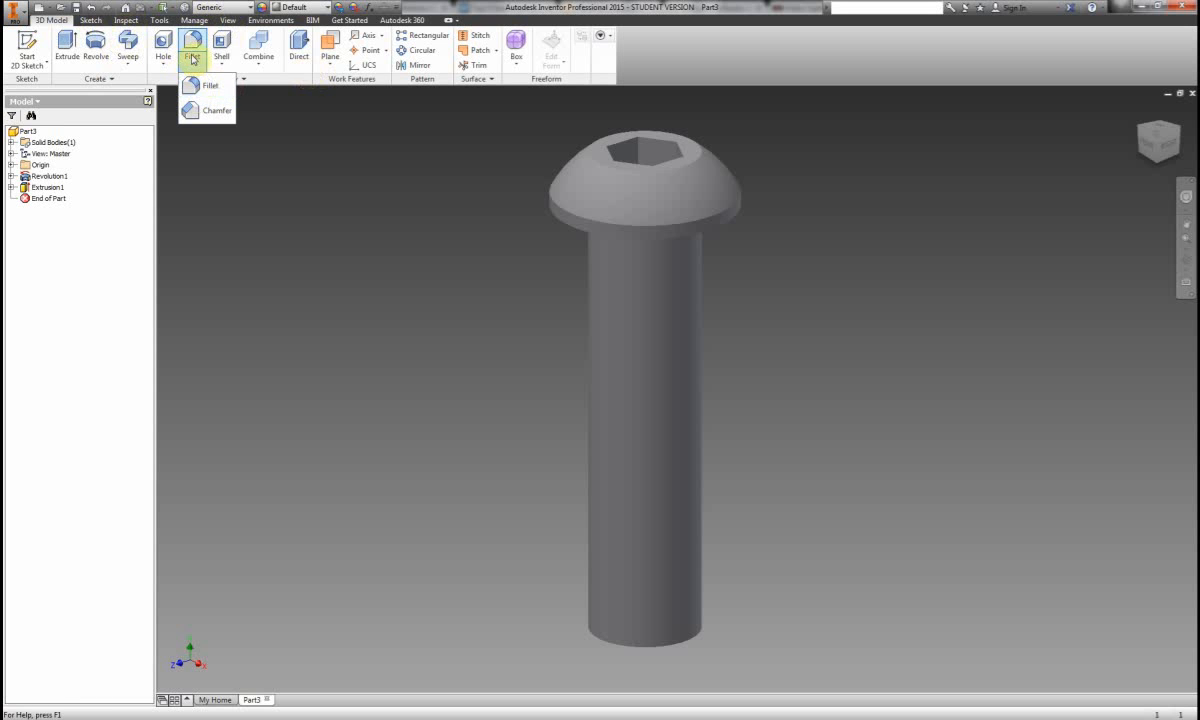
click(195, 111)
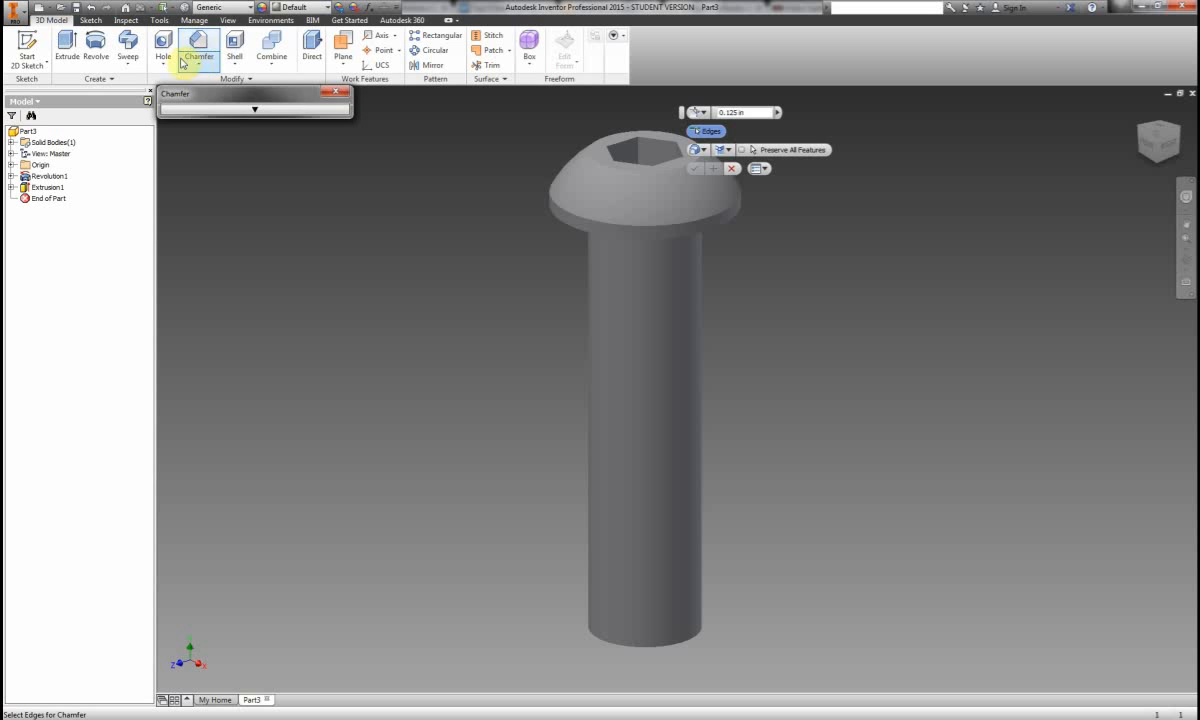
click(272, 113)
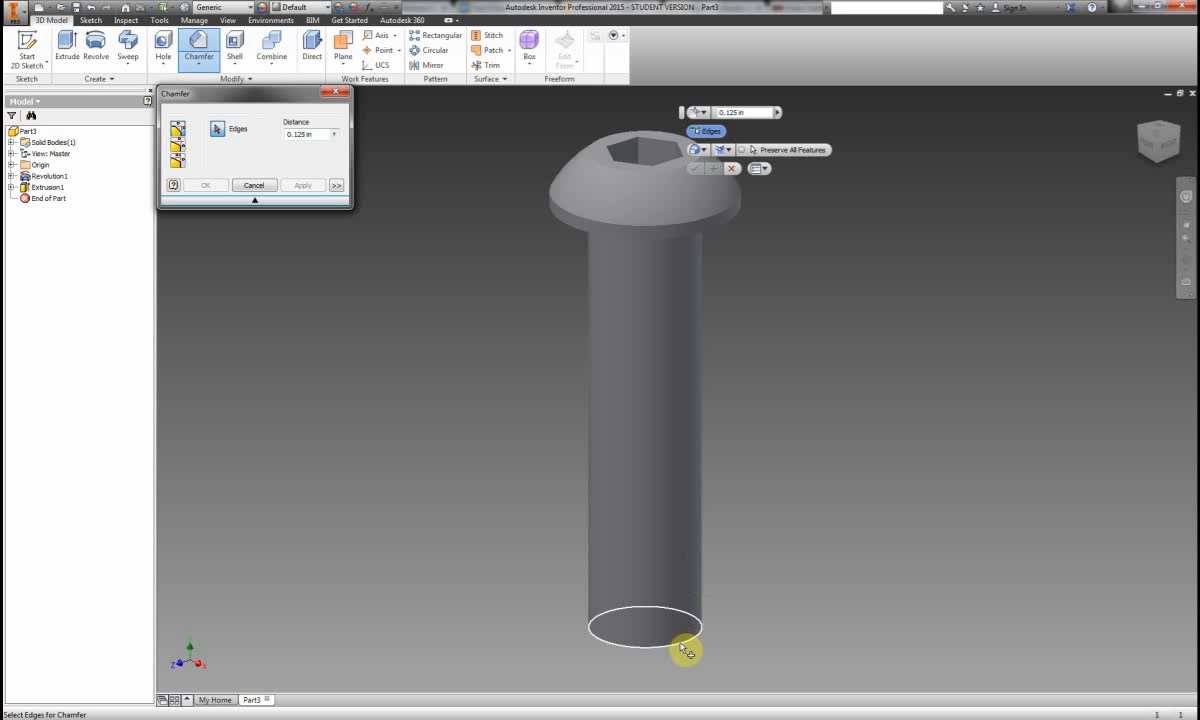
click(641, 651)
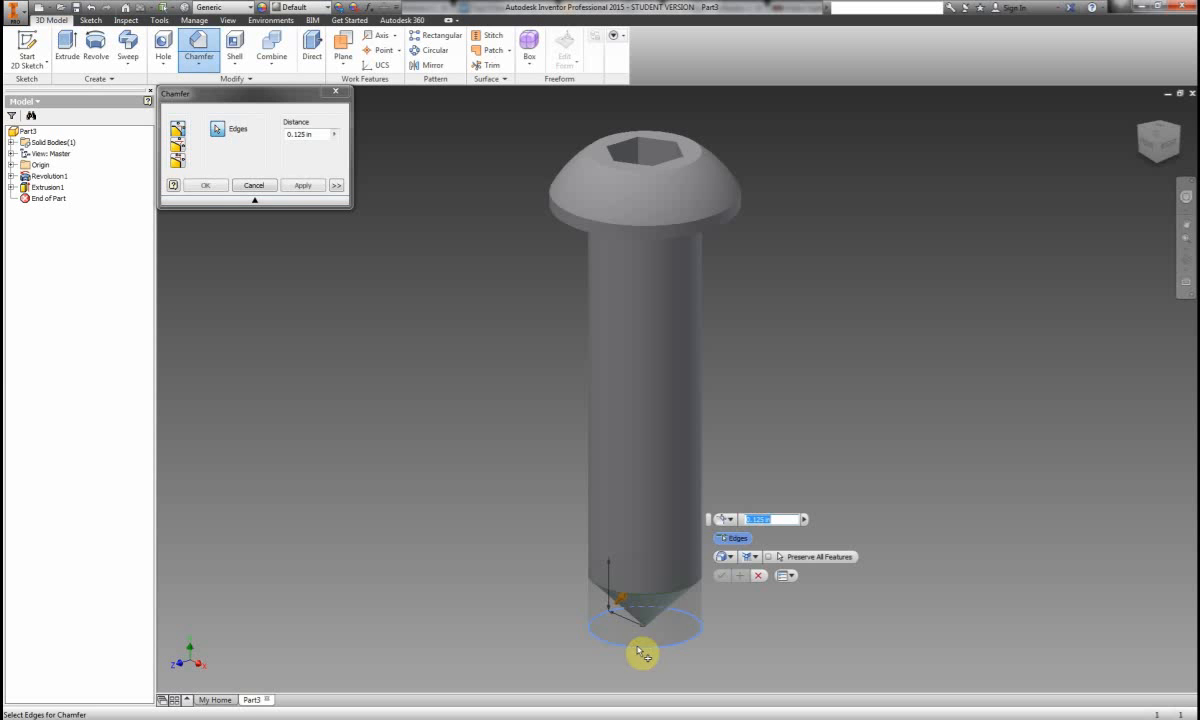
click(222, 719)
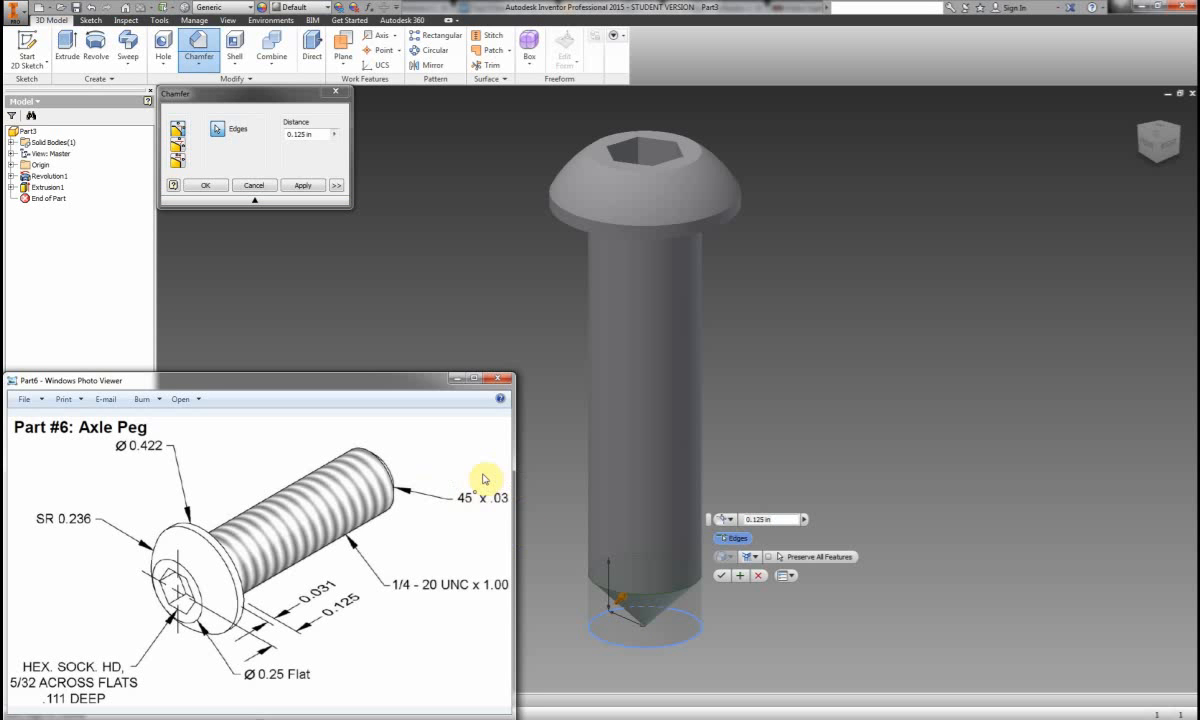
click(177, 148)
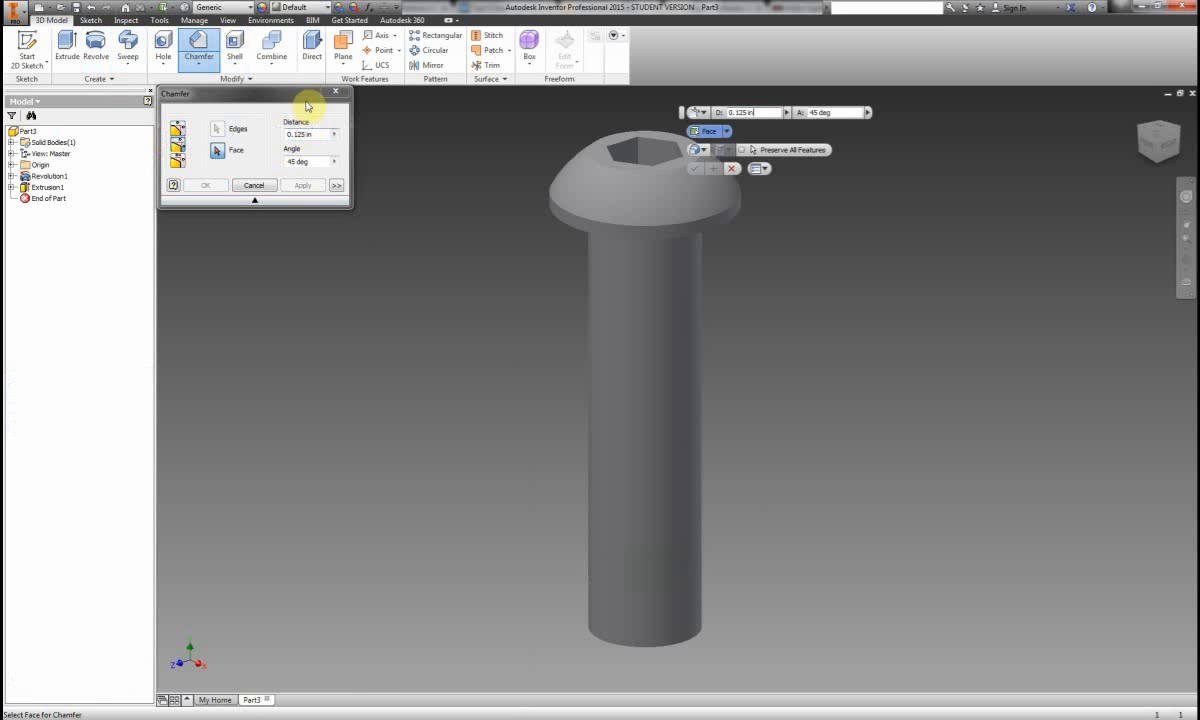
Chamfer the edge of the shank's flat end face with a distance of 0.03 in and an angle of 45 degrees.
click(1158, 165)
scroll(679, 455, down, 6)
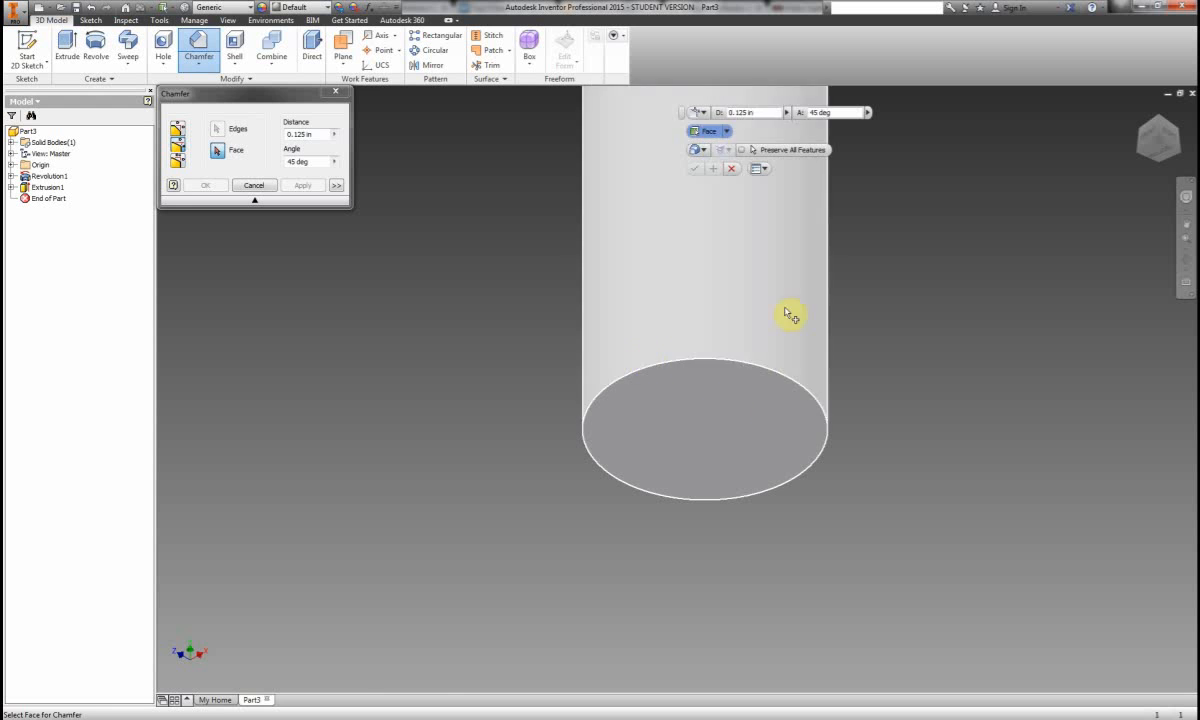
click(222, 718)
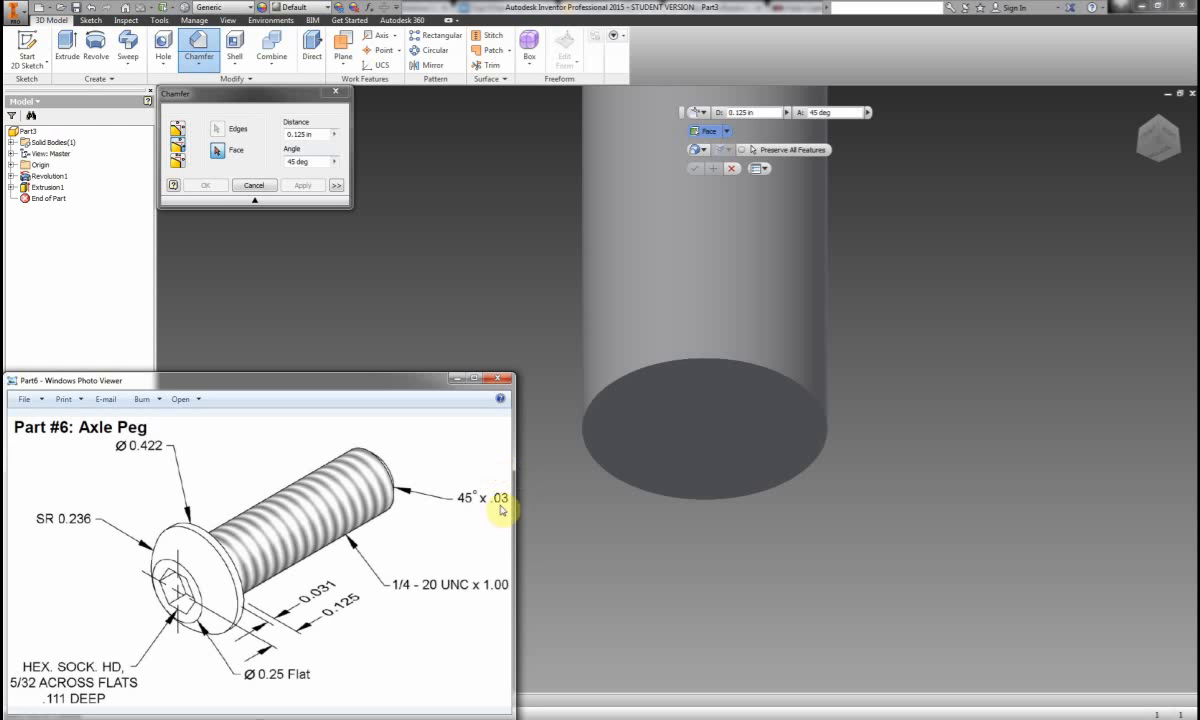
click(320, 134)
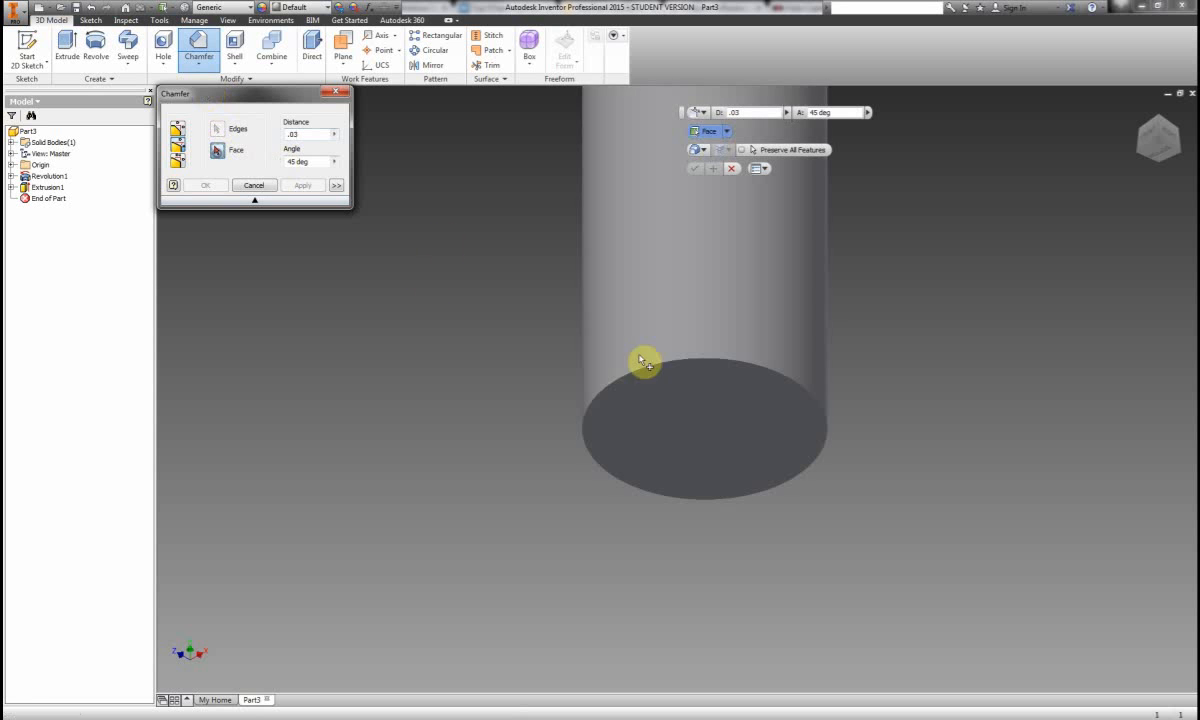
click(696, 396)
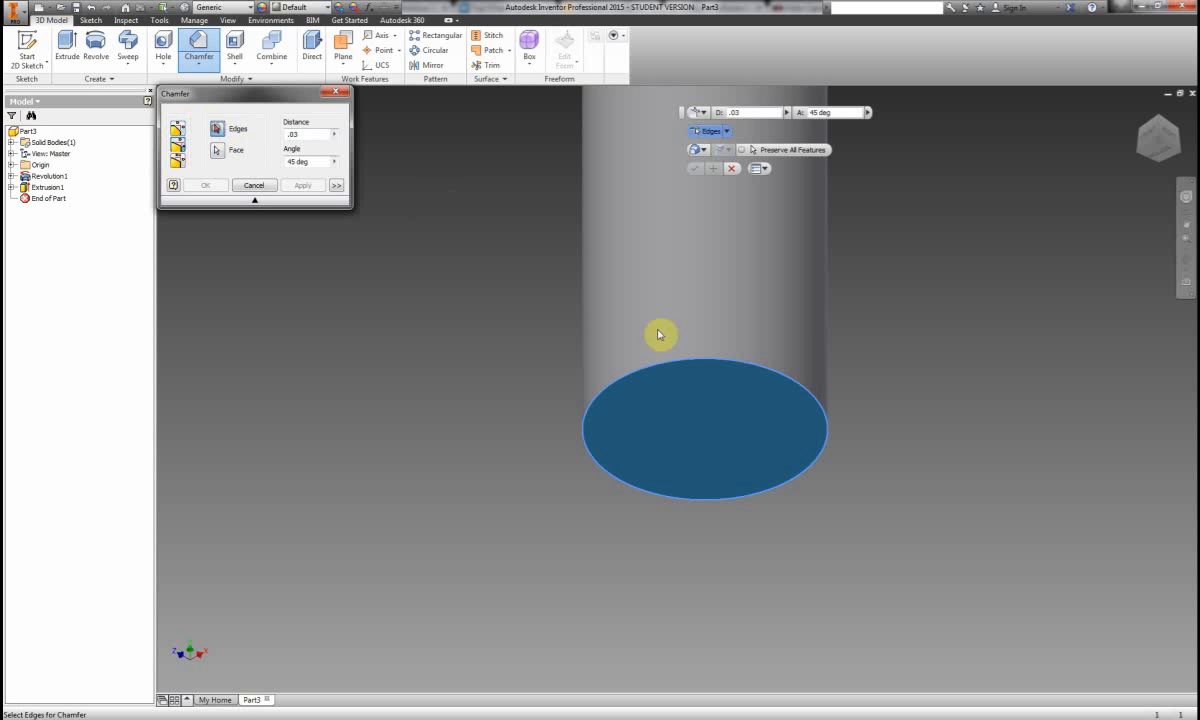
click(718, 362)
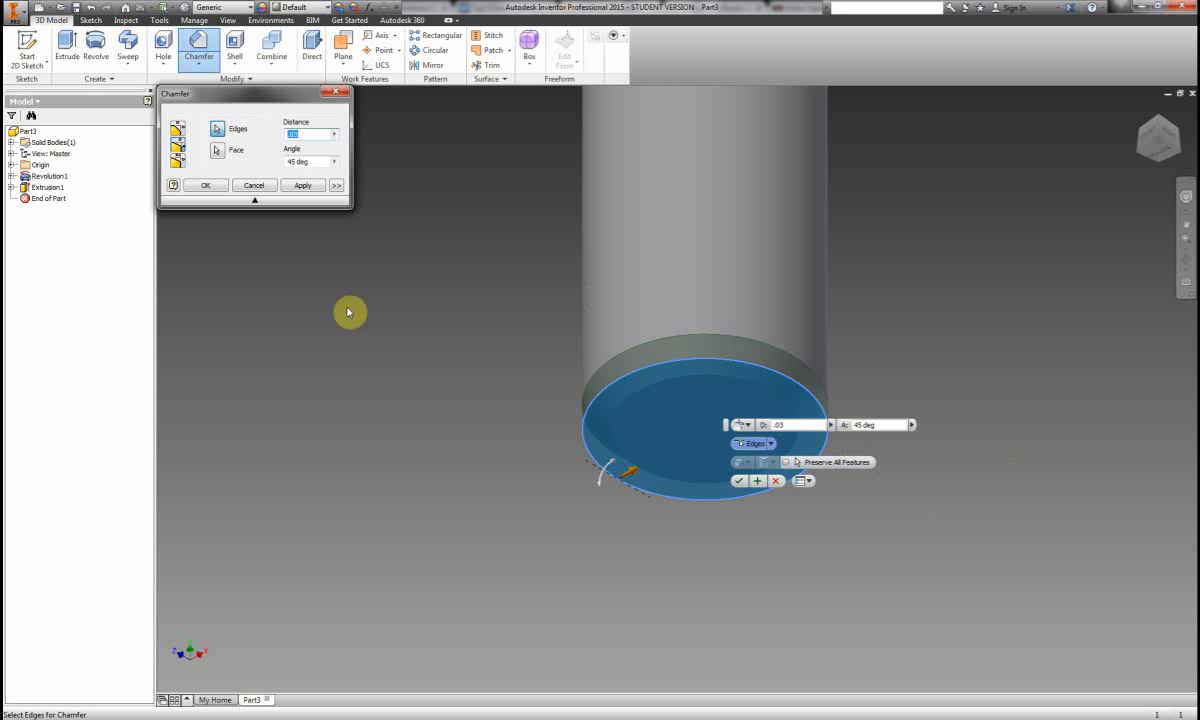
click(207, 190)
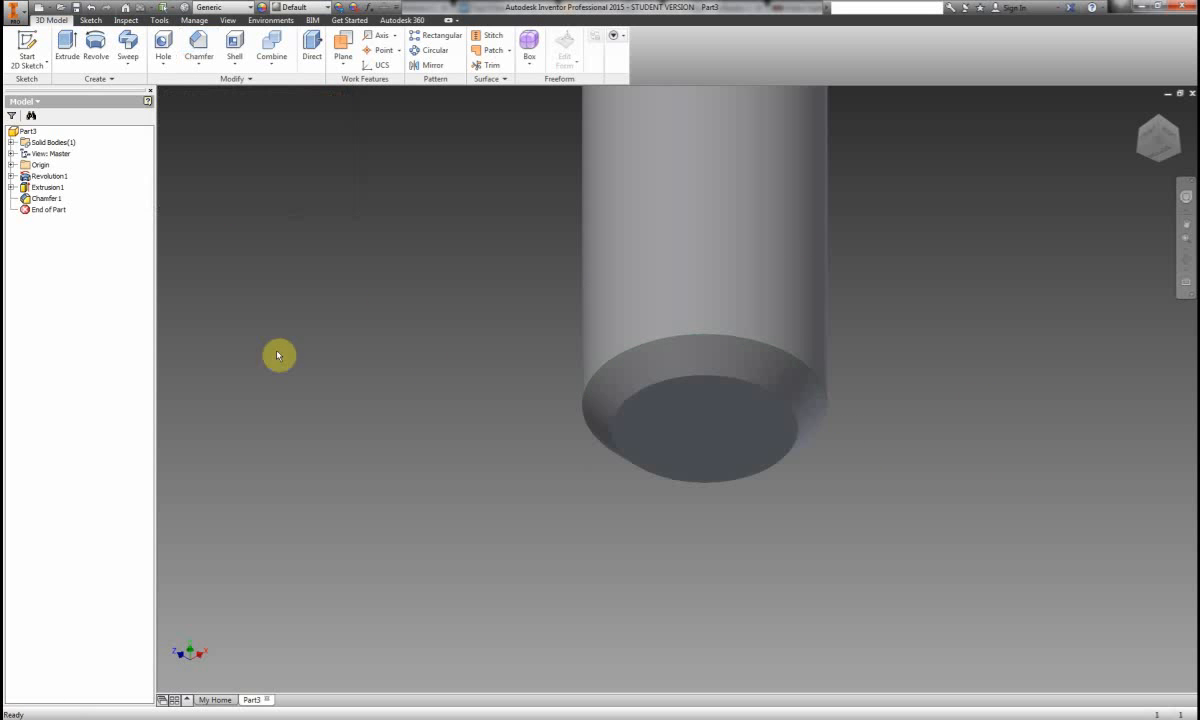
Add a full-length 1/4-20 UNC, class 2A, right-hand thread to the shank and compare the peg with the reference drawing.
click(1170, 120)
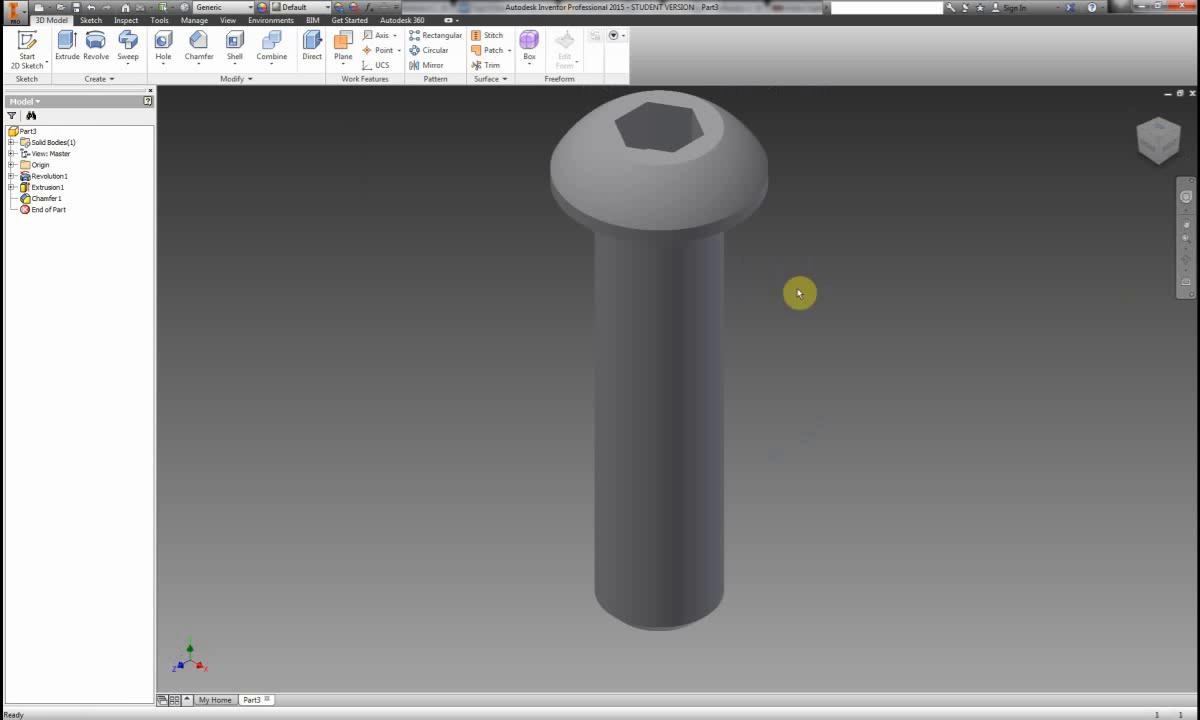
click(162, 58)
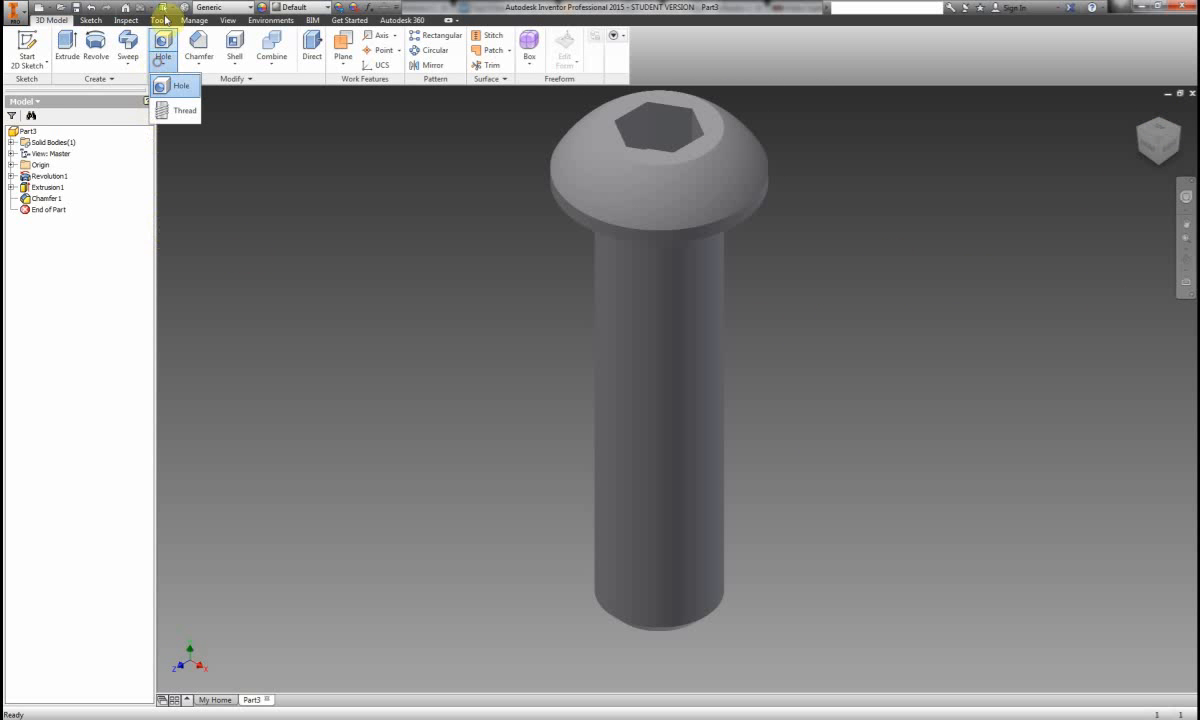
click(173, 116)
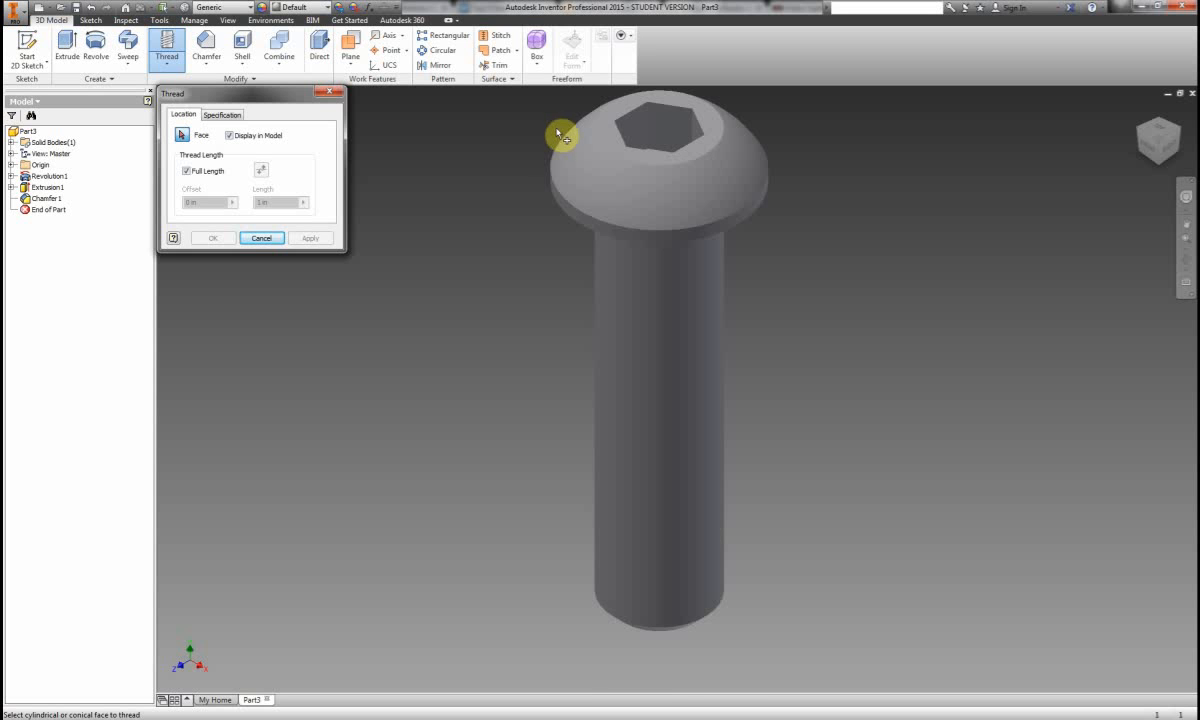
click(668, 418)
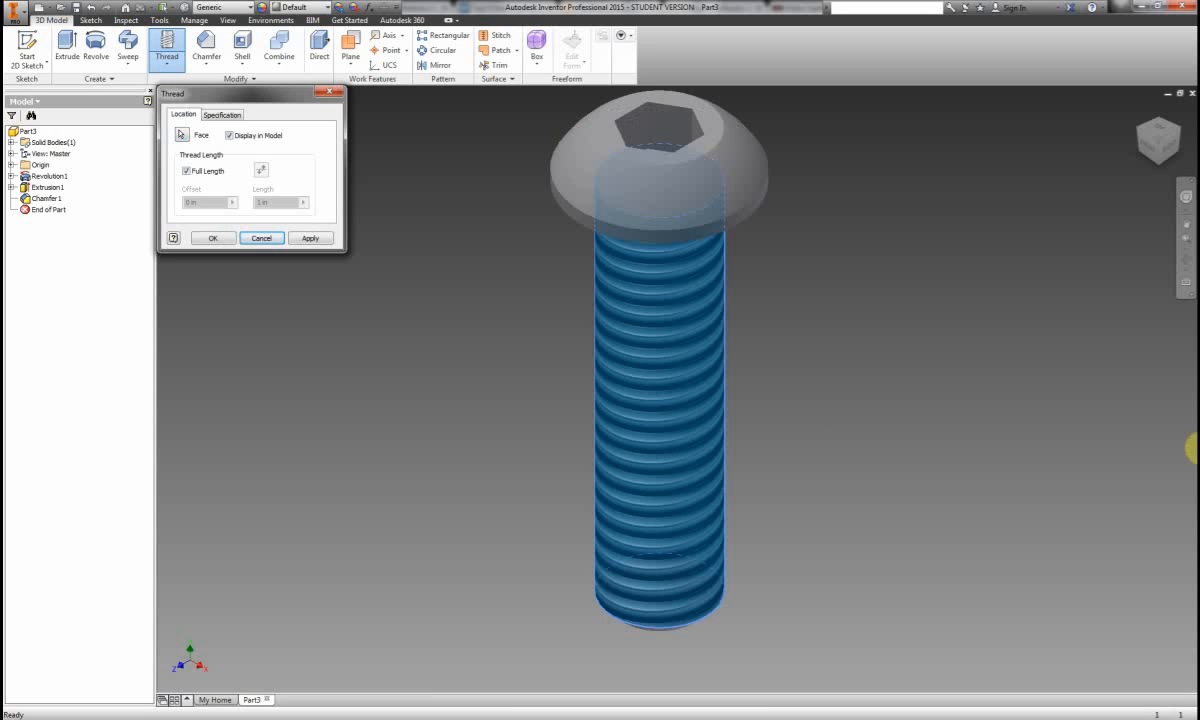
click(222, 115)
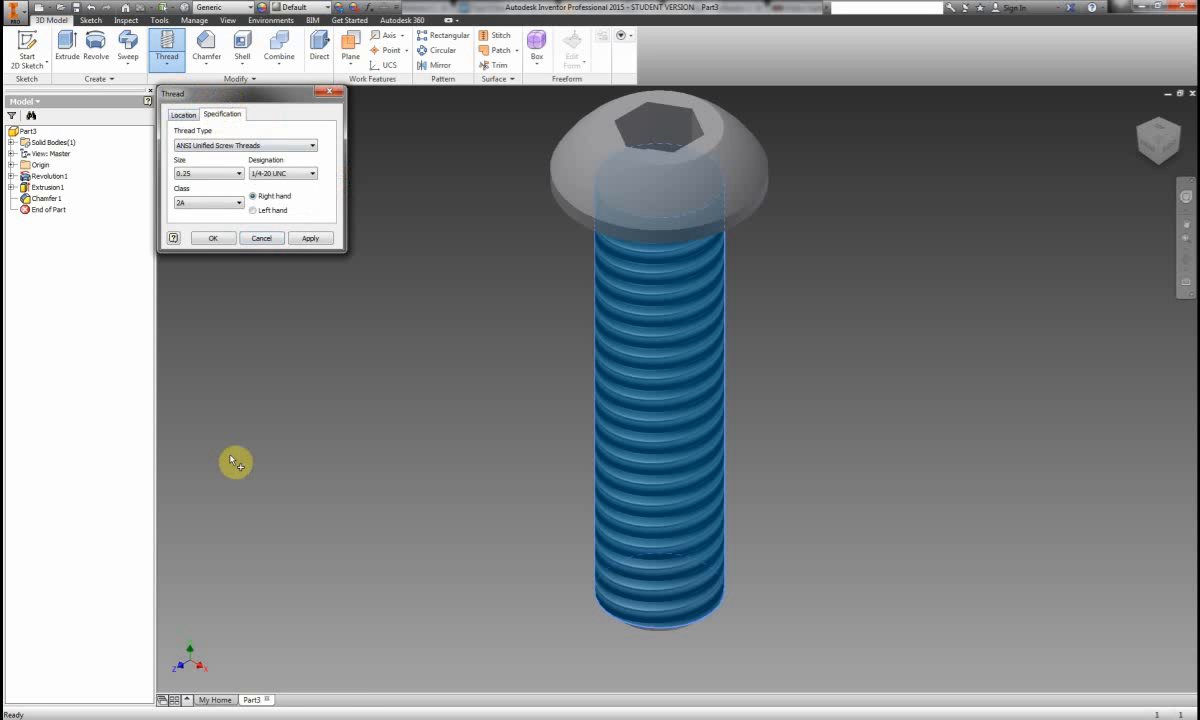
click(270, 718)
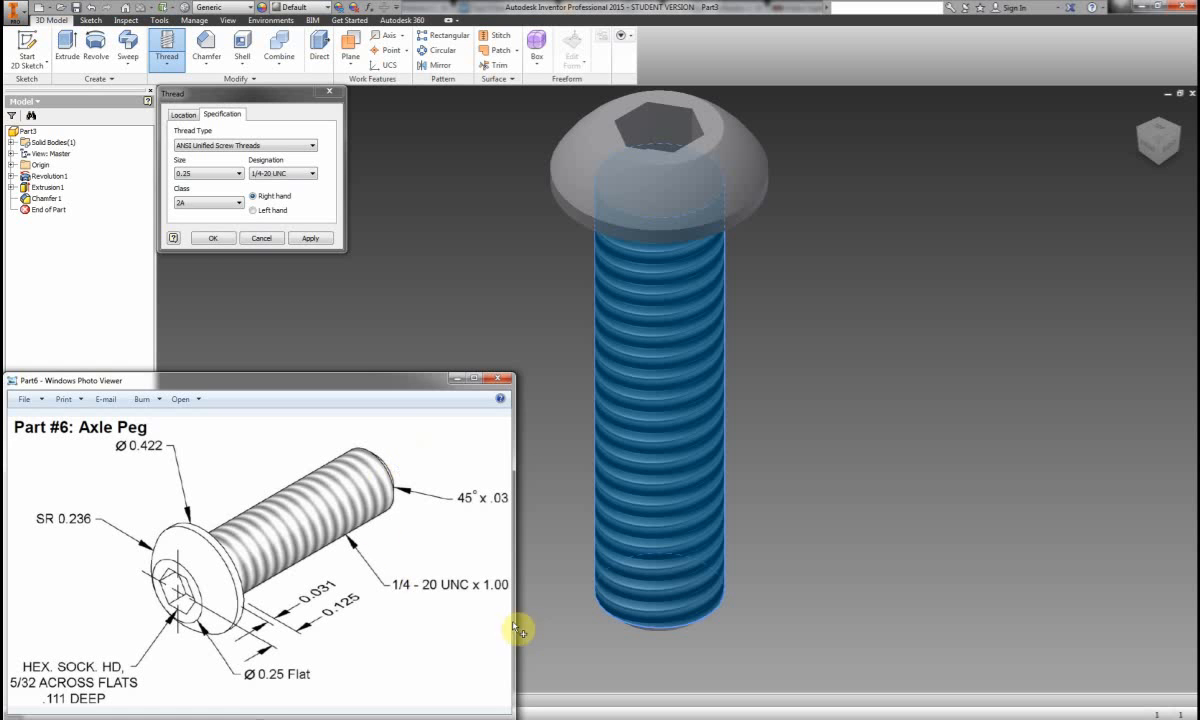
click(215, 240)
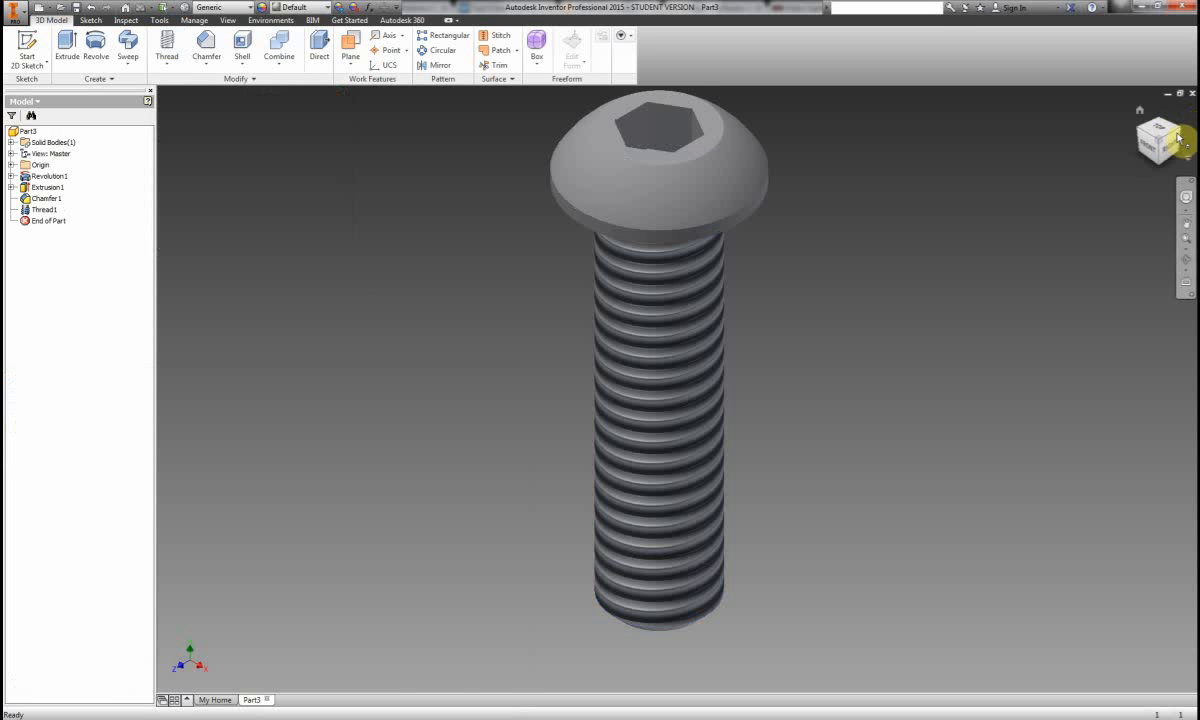
click(1139, 115)
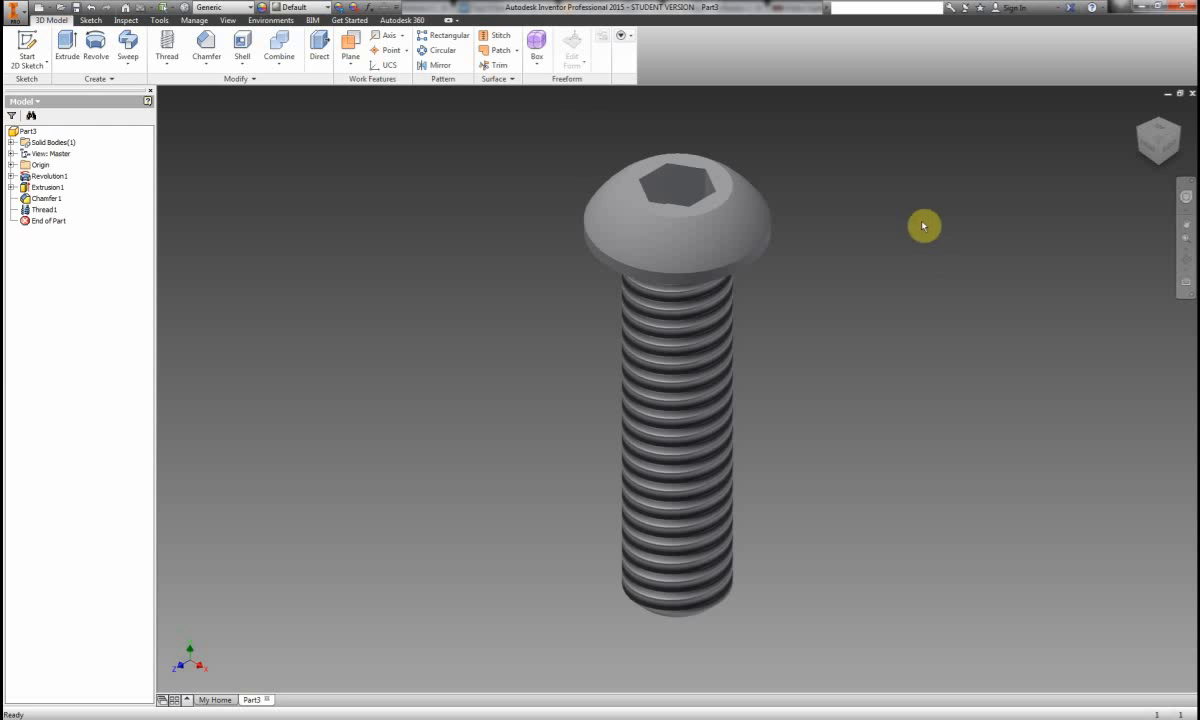
key(alt+Tab)
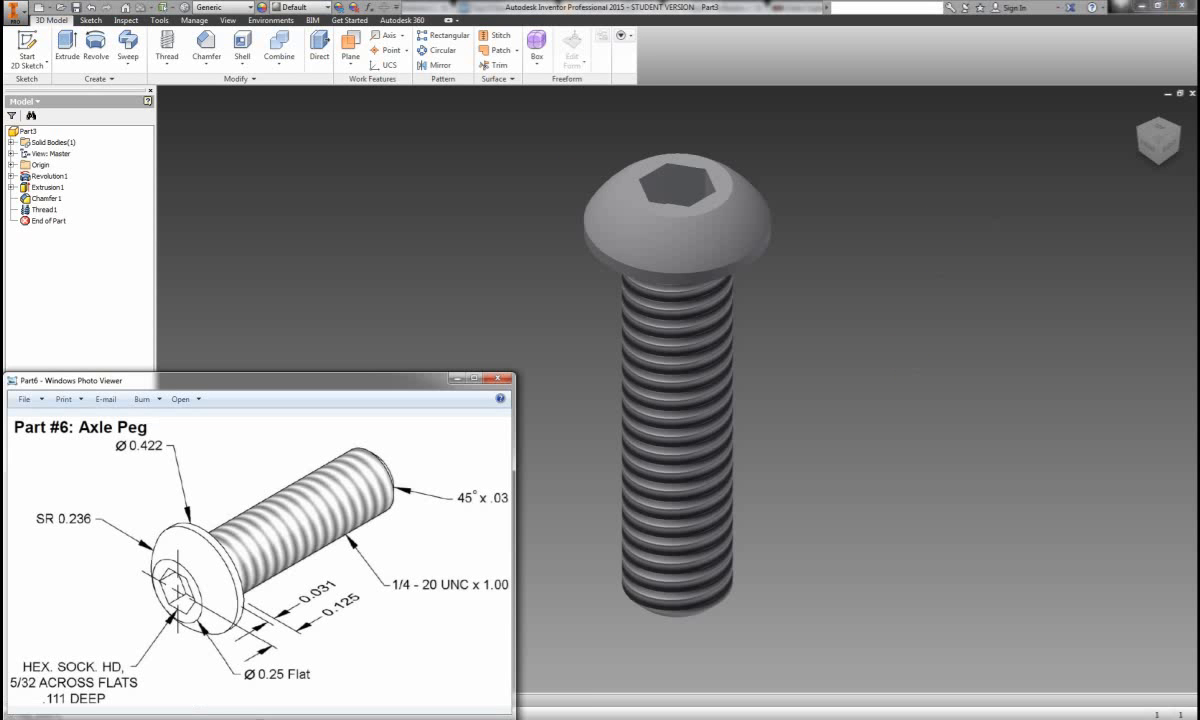